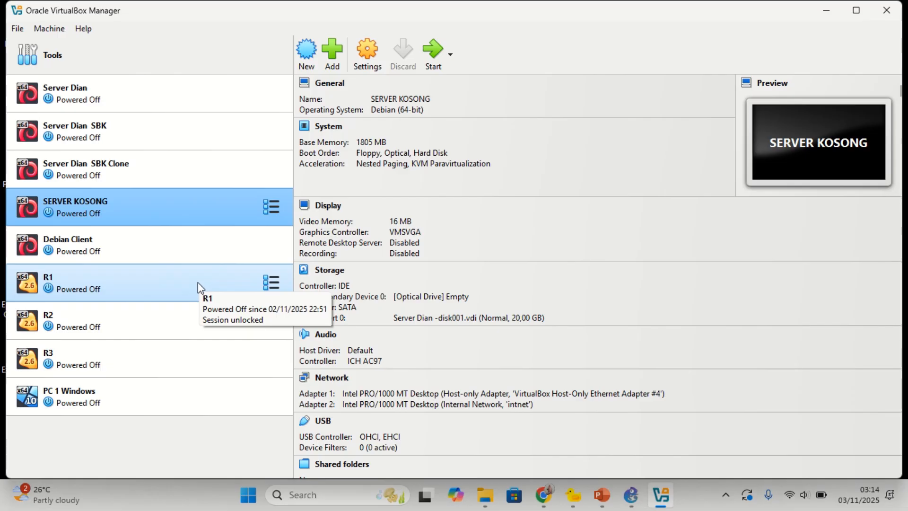
Step: View the PC 1 Windows VM details in VirtualBox Manager before heading back to GNS3
{"action": "left_click", "coordinate": [163, 402]}
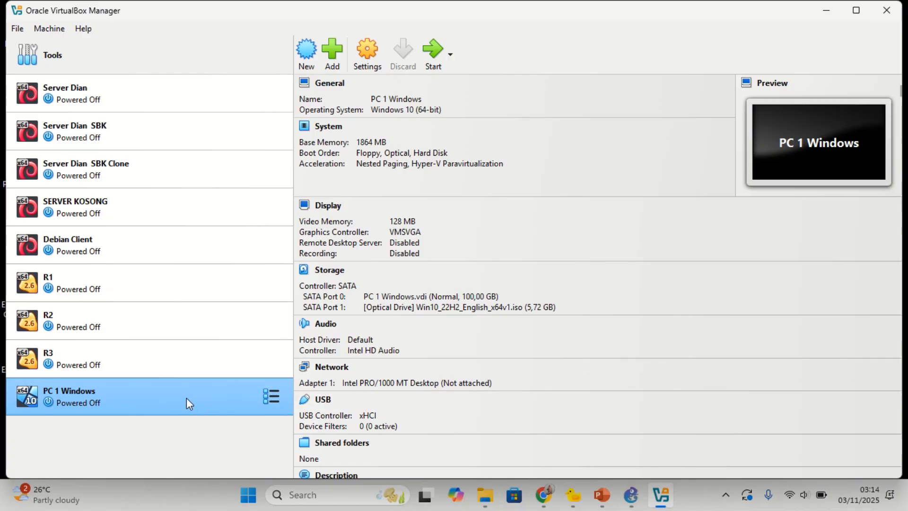
{"action": "mouse_move", "coordinate": [630, 505]}
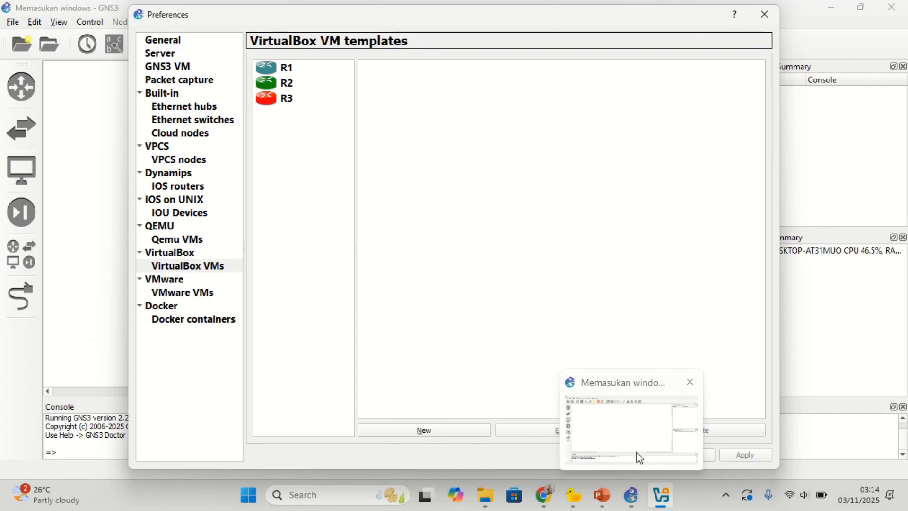
Step: Bring GNS3 forward and open Edit > Preferences at the VirtualBox VMs page listing R1, R2, R3
{"action": "left_click", "coordinate": [638, 458]}
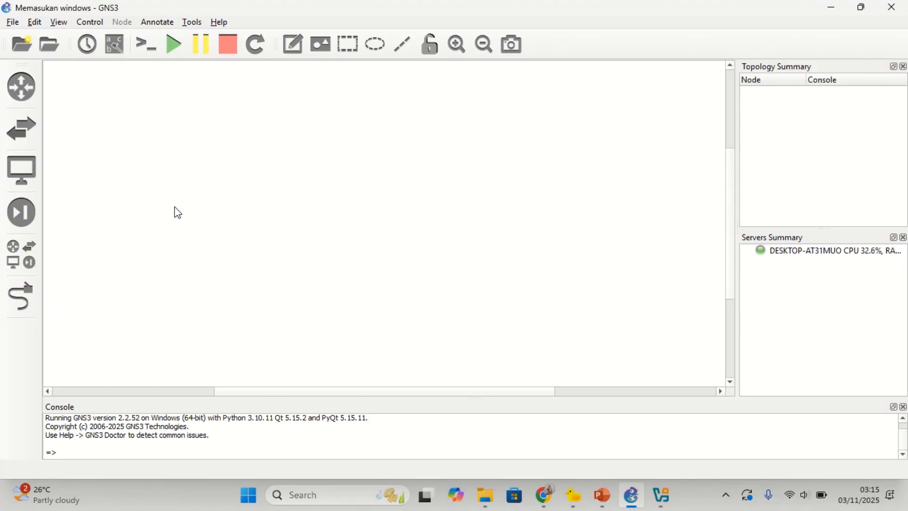
{"action": "left_click", "coordinate": [30, 26]}
{"action": "left_click", "coordinate": [66, 84]}
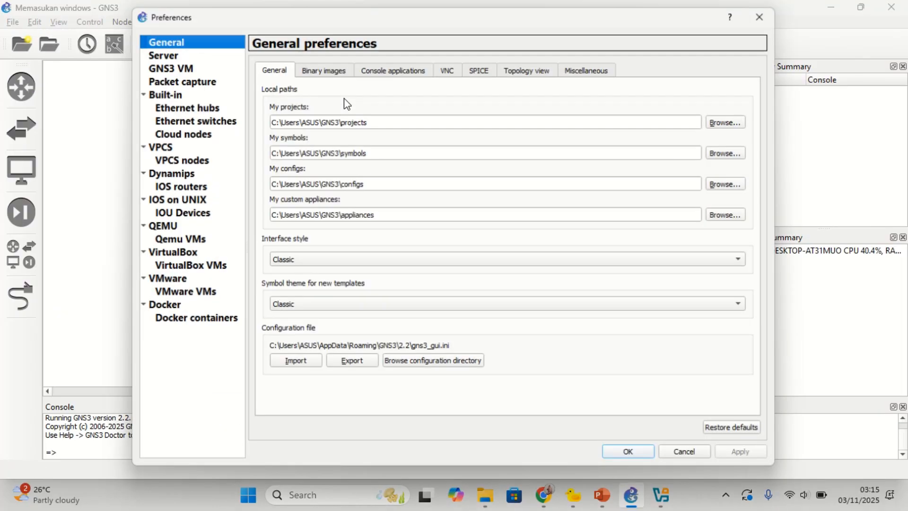
{"action": "left_click", "coordinate": [174, 266]}
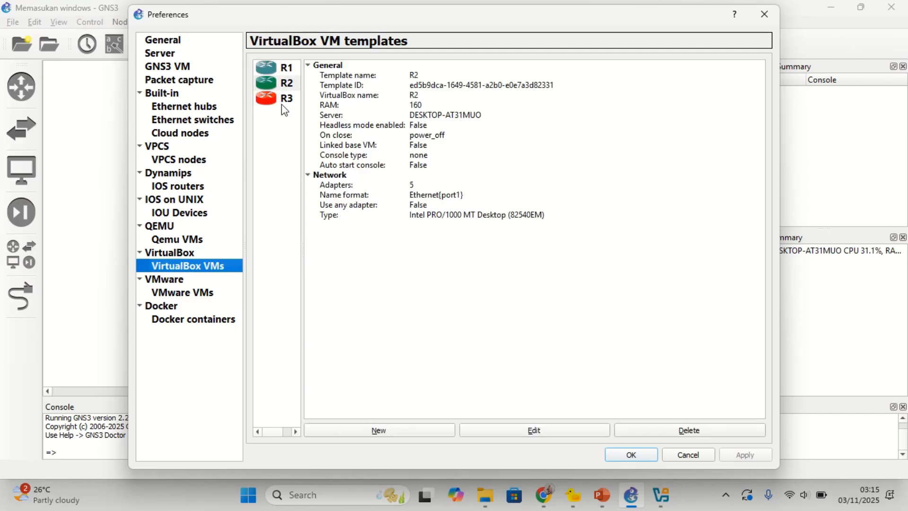
Step: Create a new VirtualBox VM template based on the PC 1 Windows virtual machine
{"action": "left_click", "coordinate": [354, 432]}
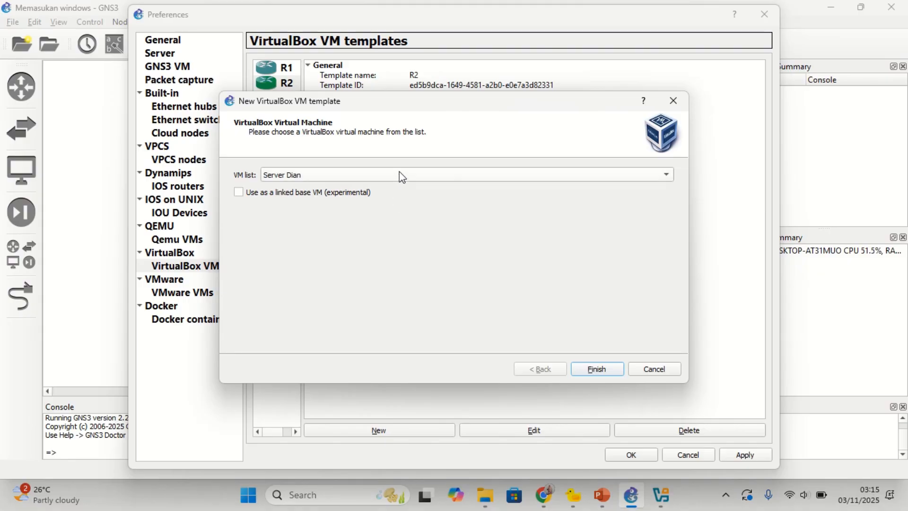
{"action": "left_click", "coordinate": [341, 175]}
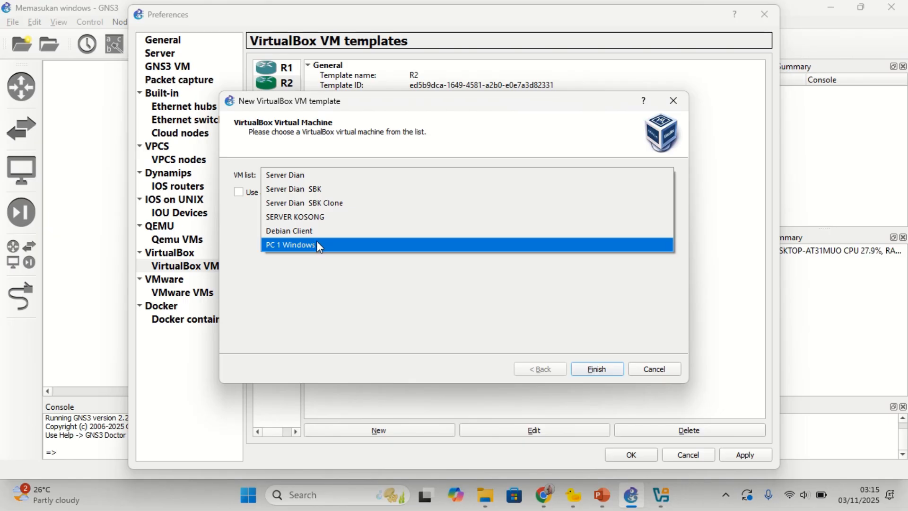
{"action": "left_click", "coordinate": [316, 243]}
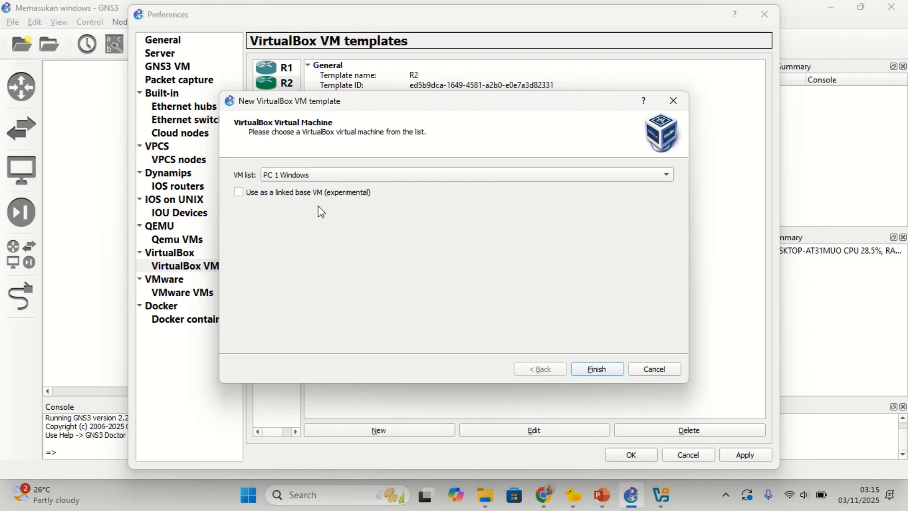
{"action": "left_click", "coordinate": [590, 367]}
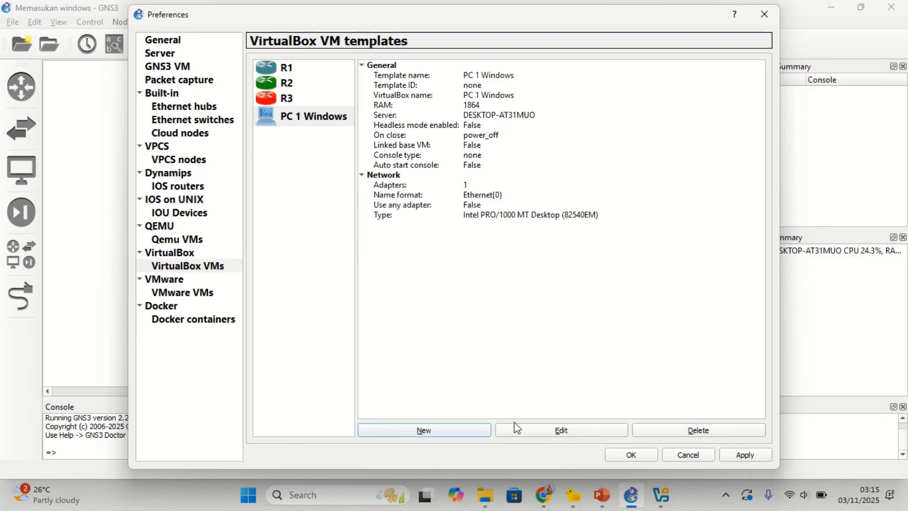
Step: Change the PC 1 Windows template's adapter name format to Ethernet{port1}, then reopen its configuration
{"action": "left_click", "coordinate": [520, 432]}
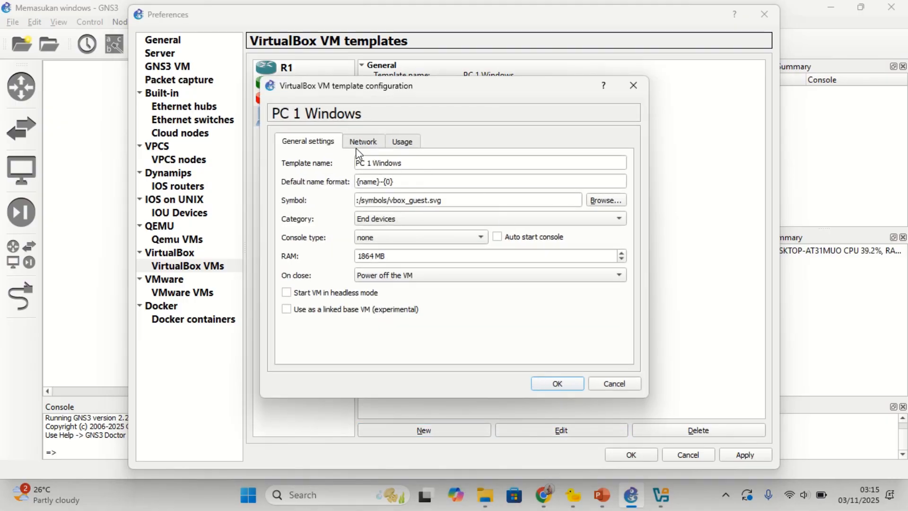
{"action": "left_click", "coordinate": [359, 143]}
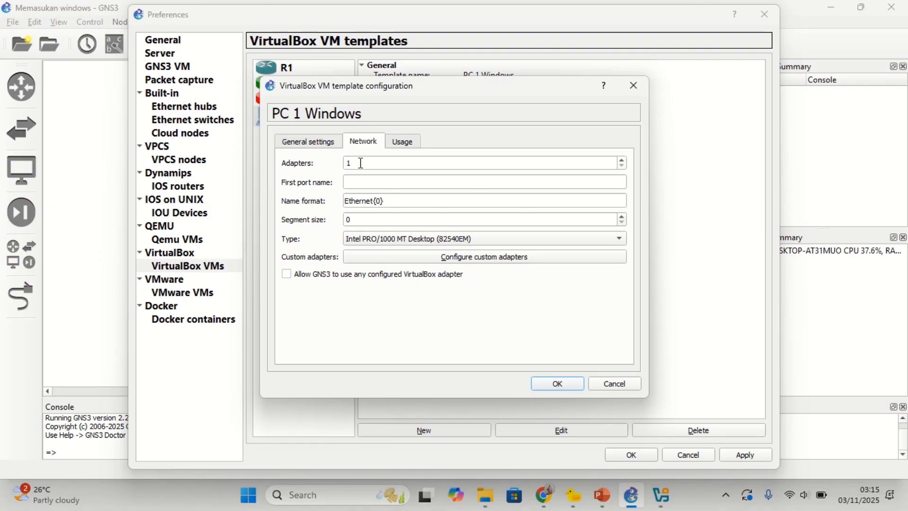
{"action": "left_click", "coordinate": [382, 200]}
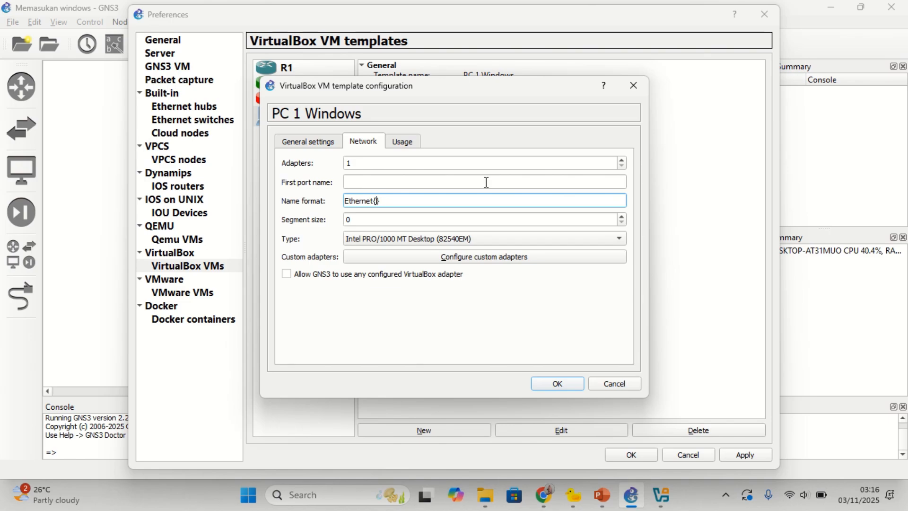
{"action": "type", "text": "port1"}
{"action": "left_click", "coordinate": [560, 385]}
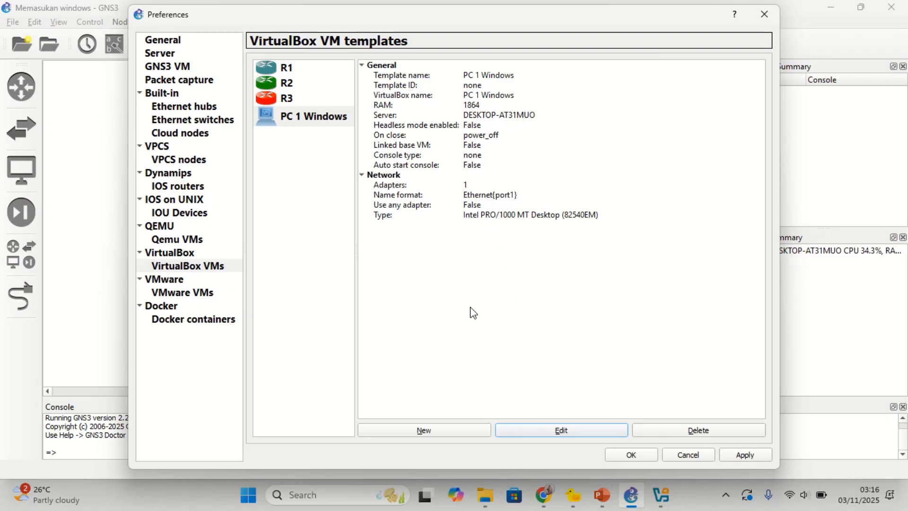
{"action": "left_click", "coordinate": [548, 429]}
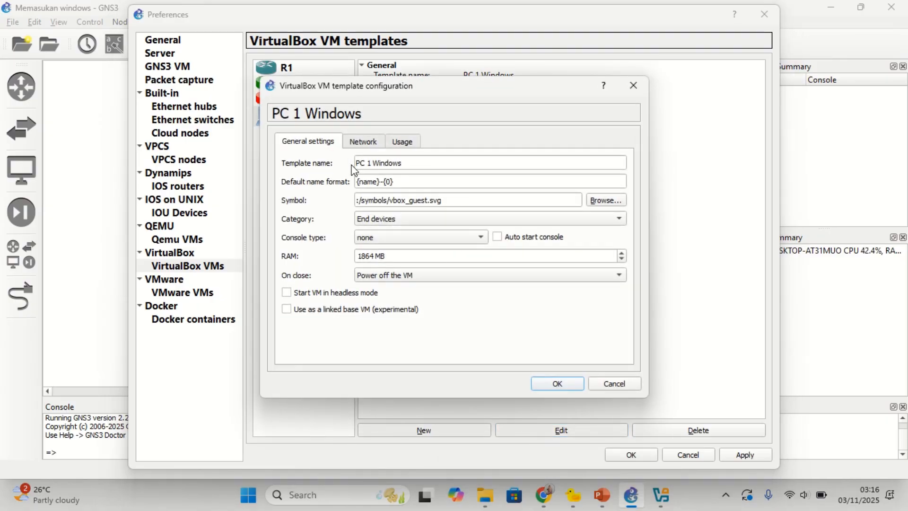
Step: Browse for a different symbol for the PC 1 Windows template
{"action": "left_click", "coordinate": [612, 199]}
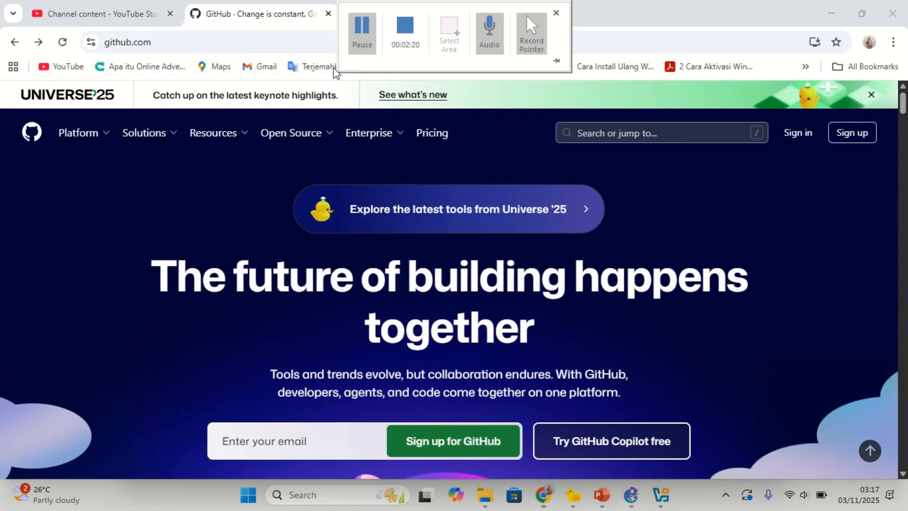
Step: Search GitHub for 'symbol gns3', fixing the 'simbol' typo first
{"action": "mouse_move", "coordinate": [169, 140]}
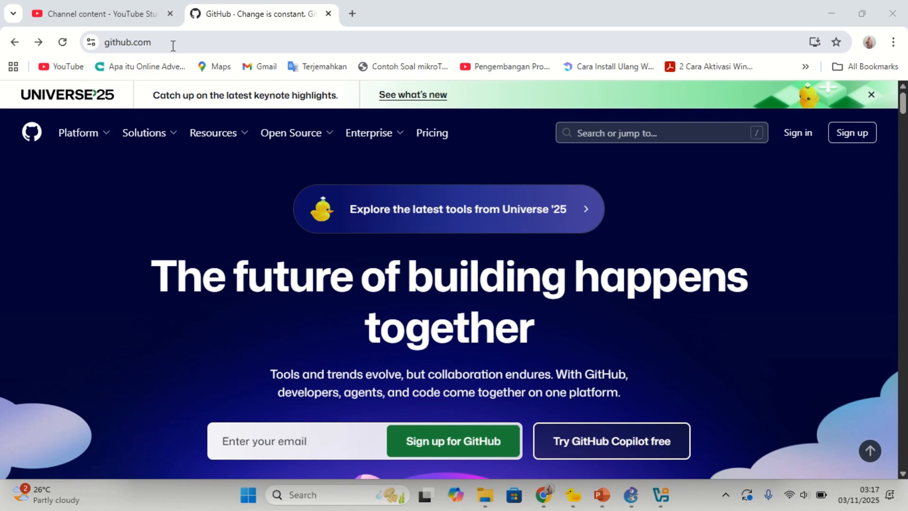
{"action": "left_click", "coordinate": [603, 134]}
{"action": "type", "text": "simbol gns3"}
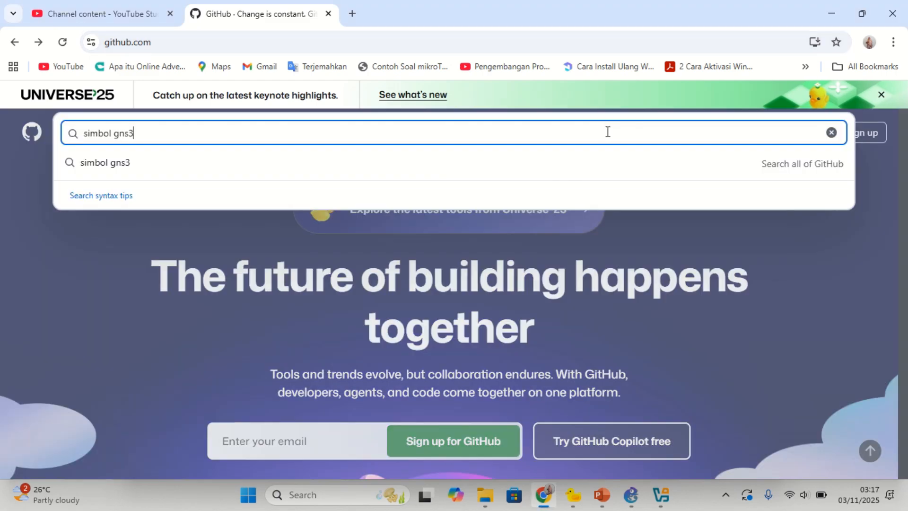
{"action": "left_click", "coordinate": [91, 142]}
{"action": "key", "text": "Delete"}
{"action": "type", "text": "y"}
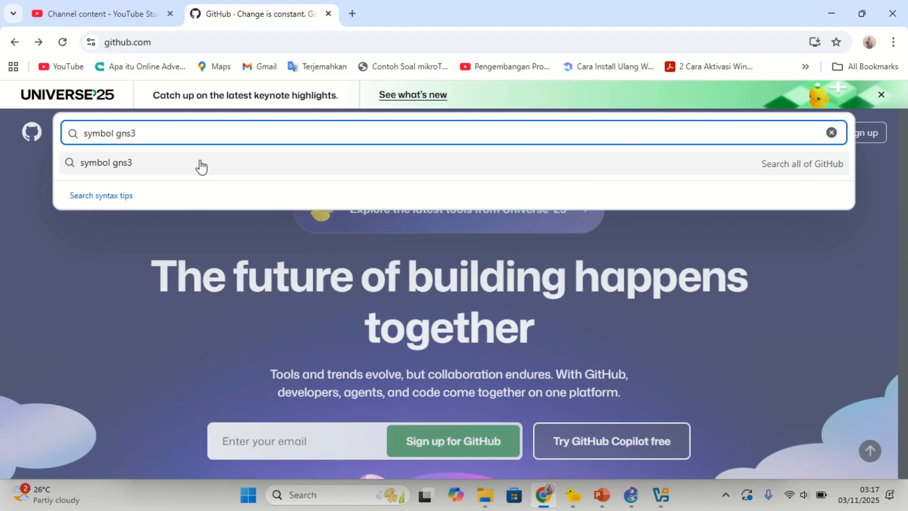
{"action": "left_click", "coordinate": [181, 141]}
{"action": "key", "text": "Return"}
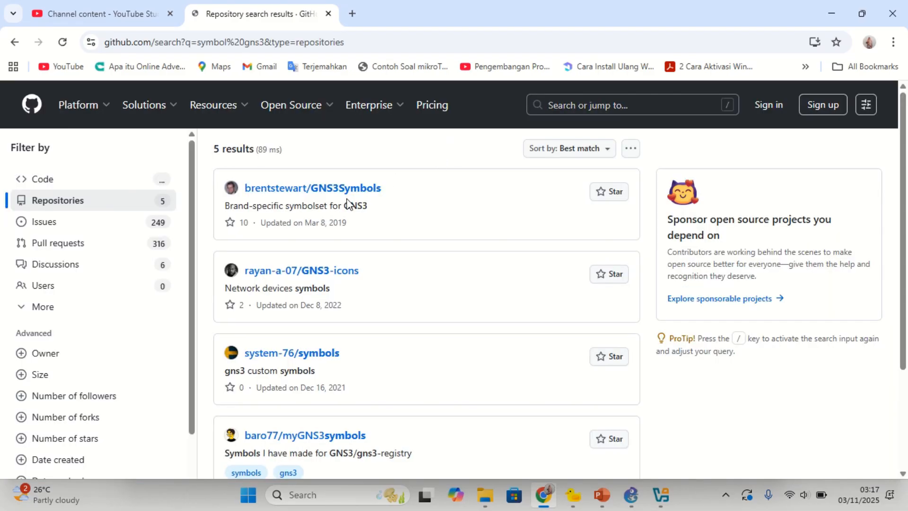
Step: Download icons8-windows-client-96.png from the GNS3-icons repository and return to GNS3
{"action": "left_click", "coordinate": [321, 272]}
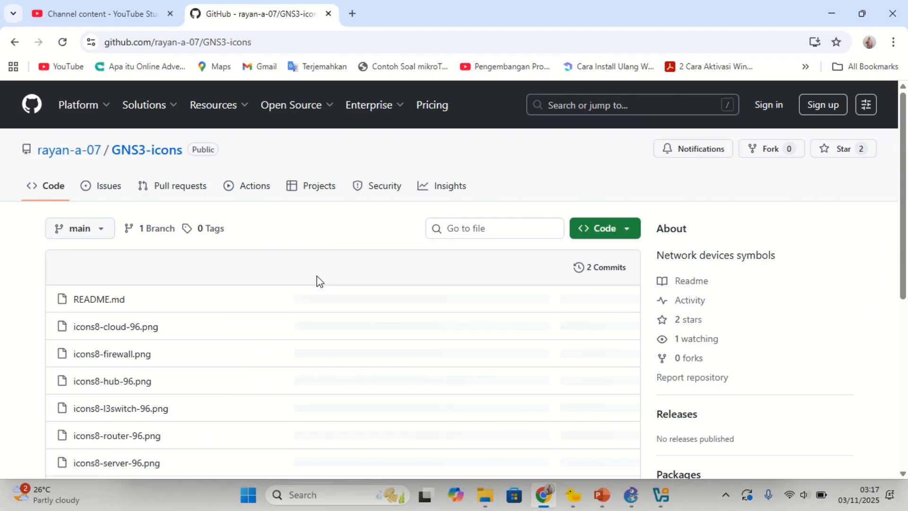
{"action": "scroll", "coordinate": [159, 345], "scroll_direction": "down", "scroll_amount": 4}
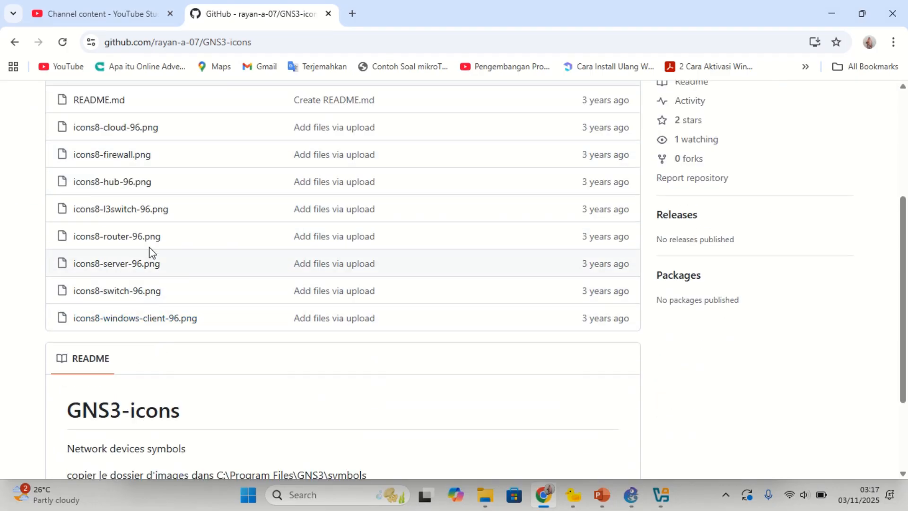
{"action": "left_click", "coordinate": [134, 322]}
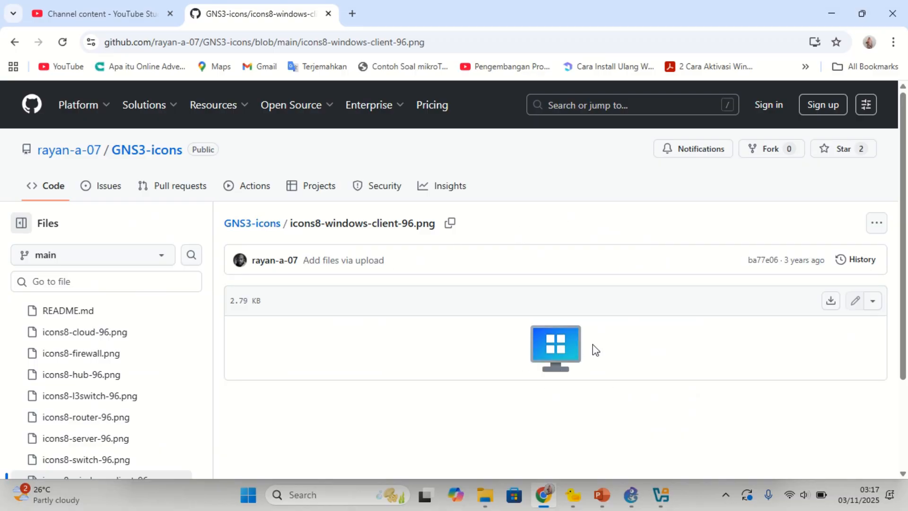
{"action": "scroll", "coordinate": [614, 336], "scroll_direction": "down", "scroll_amount": 3}
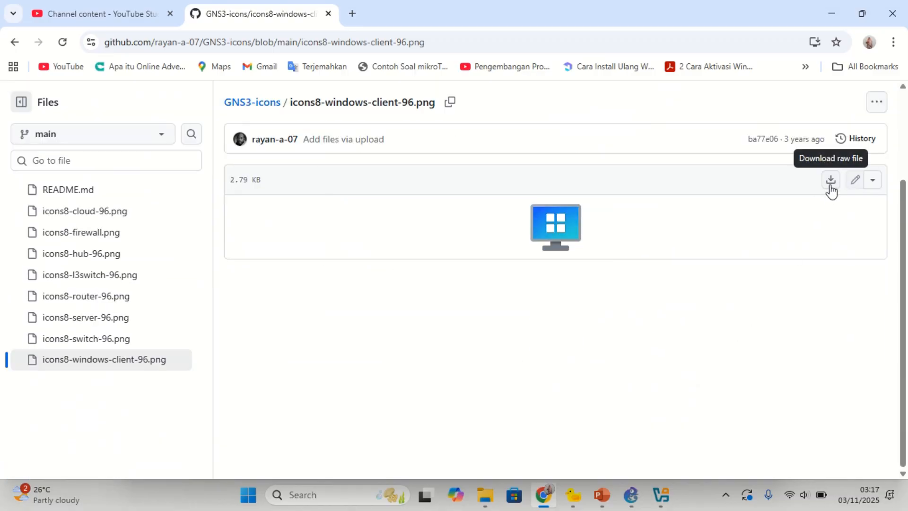
{"action": "left_click", "coordinate": [831, 192]}
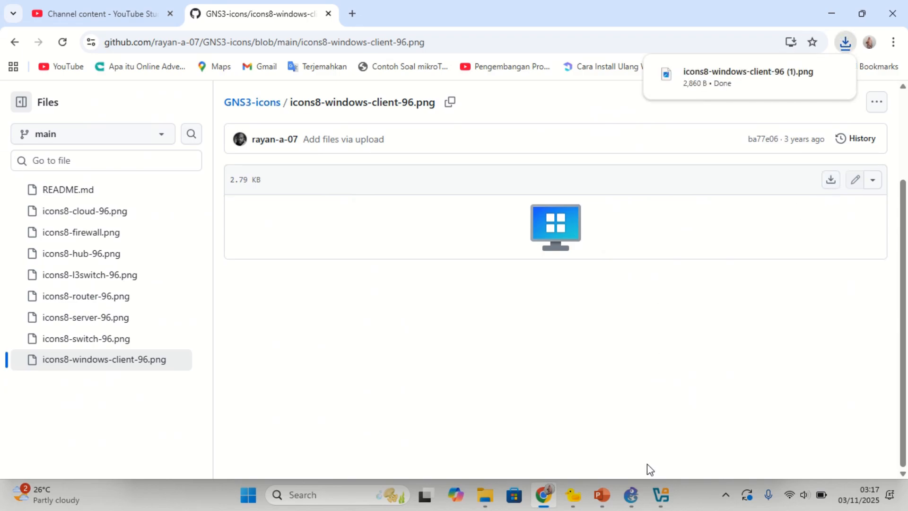
{"action": "left_click", "coordinate": [631, 494]}
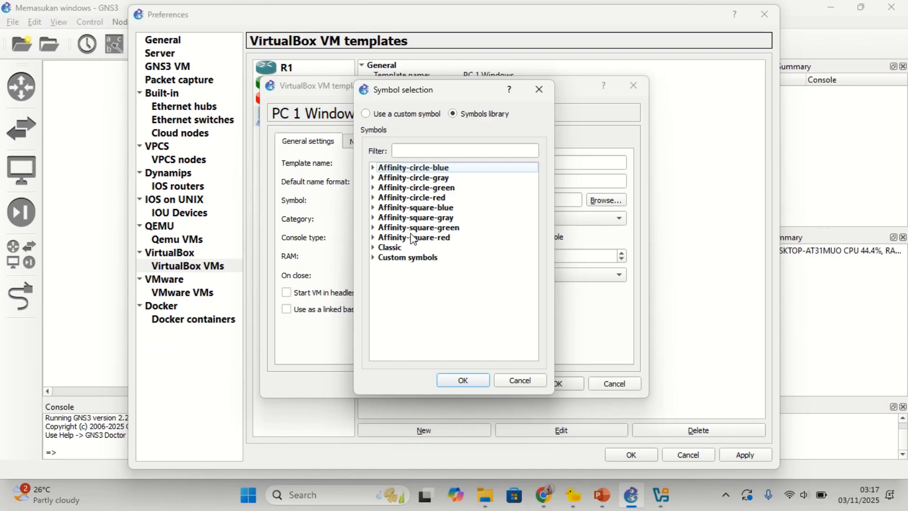
Step: Abandon picking a custom image from Downloads and reopen the symbol library, expanding Classic symbols
{"action": "left_click", "coordinate": [388, 114]}
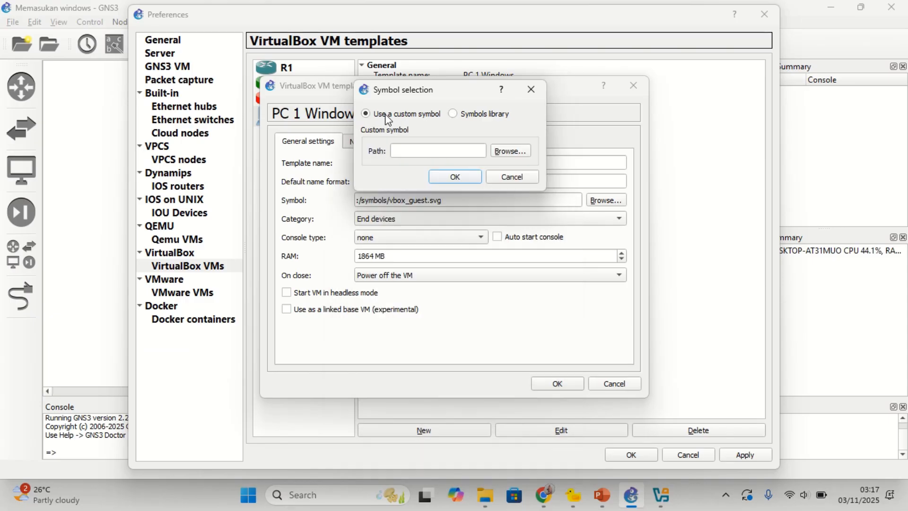
{"action": "left_click", "coordinate": [520, 149]}
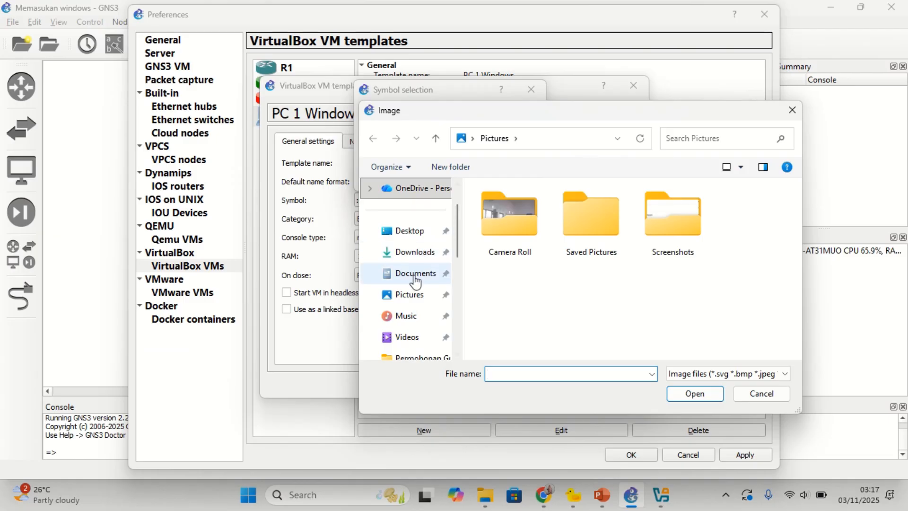
{"action": "left_click", "coordinate": [419, 262]}
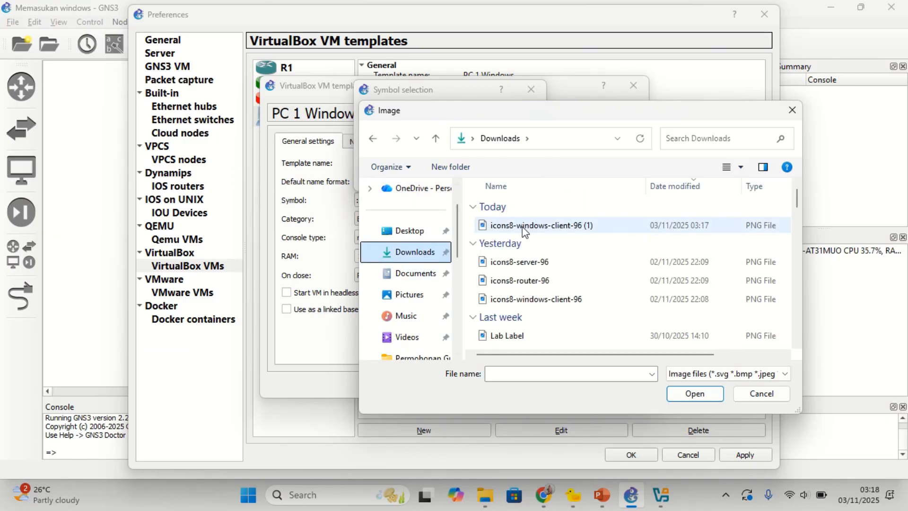
{"action": "left_click", "coordinate": [791, 111]}
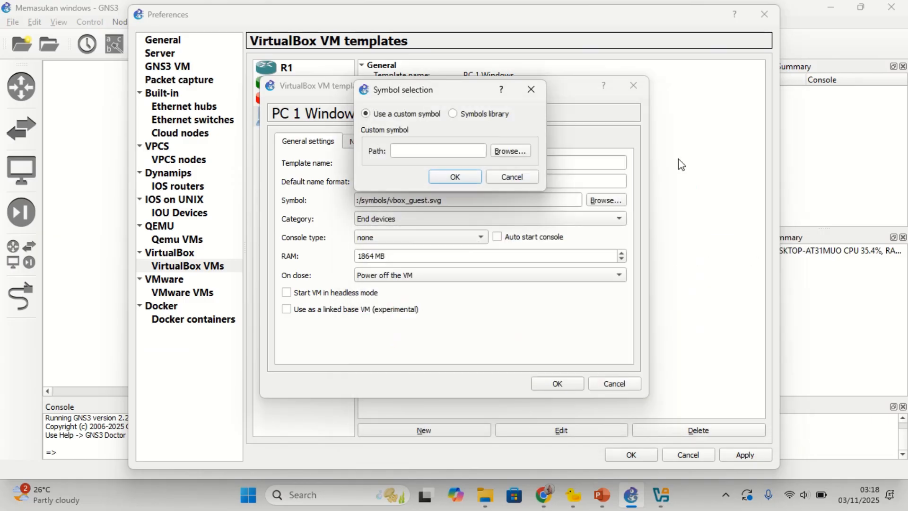
{"action": "left_click", "coordinate": [508, 177]}
{"action": "left_click", "coordinate": [605, 200]}
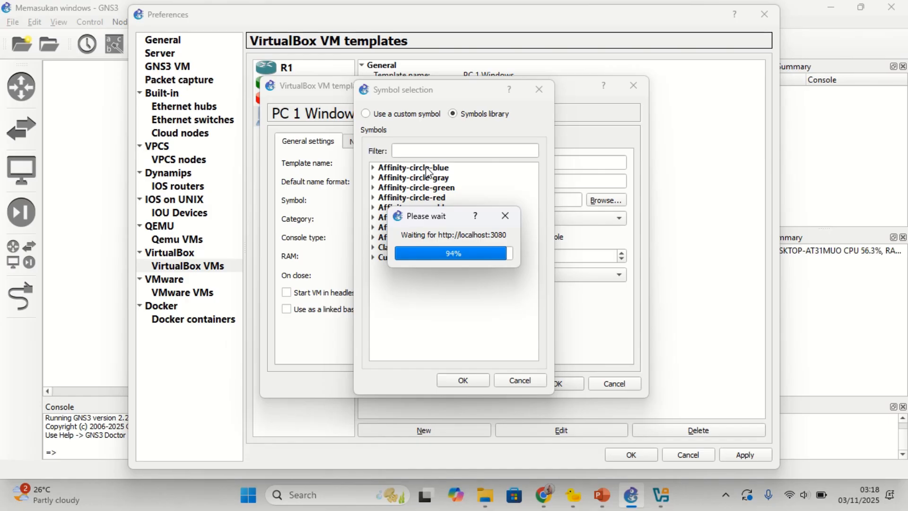
{"action": "left_click", "coordinate": [373, 248]}
Step: Select the icons8-windows-client-96 symbol under Custom symbols
{"action": "scroll", "coordinate": [407, 274], "scroll_direction": "down", "scroll_amount": 15}
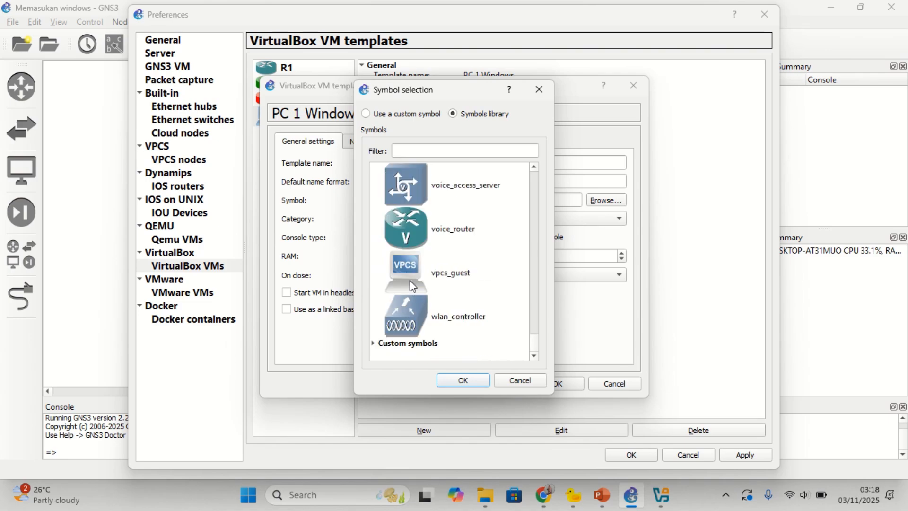
{"action": "scroll", "coordinate": [410, 271], "scroll_direction": "up", "scroll_amount": 10}
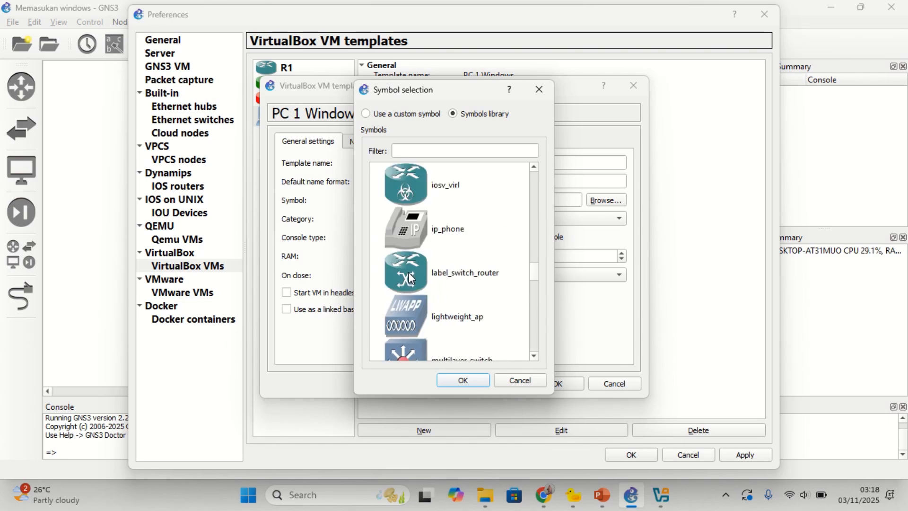
{"action": "scroll", "coordinate": [408, 272], "scroll_direction": "down", "scroll_amount": 10}
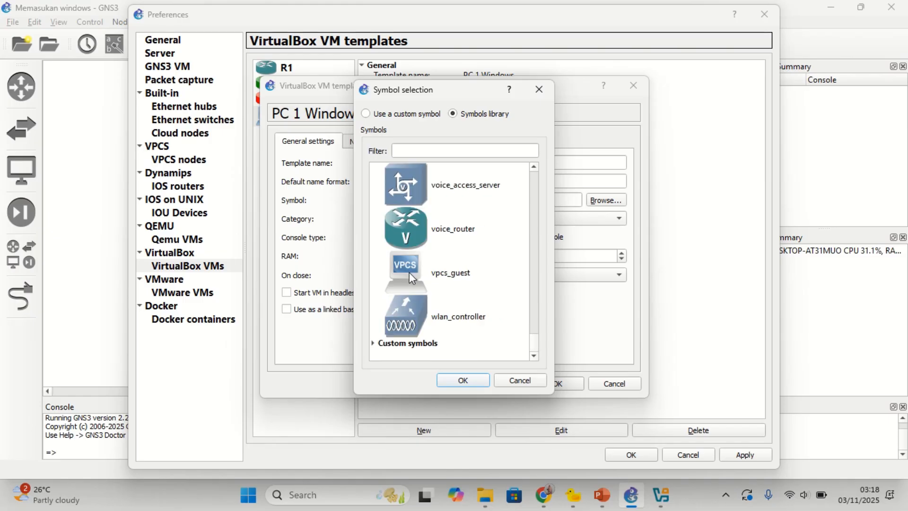
{"action": "scroll", "coordinate": [410, 271], "scroll_direction": "up", "scroll_amount": 20}
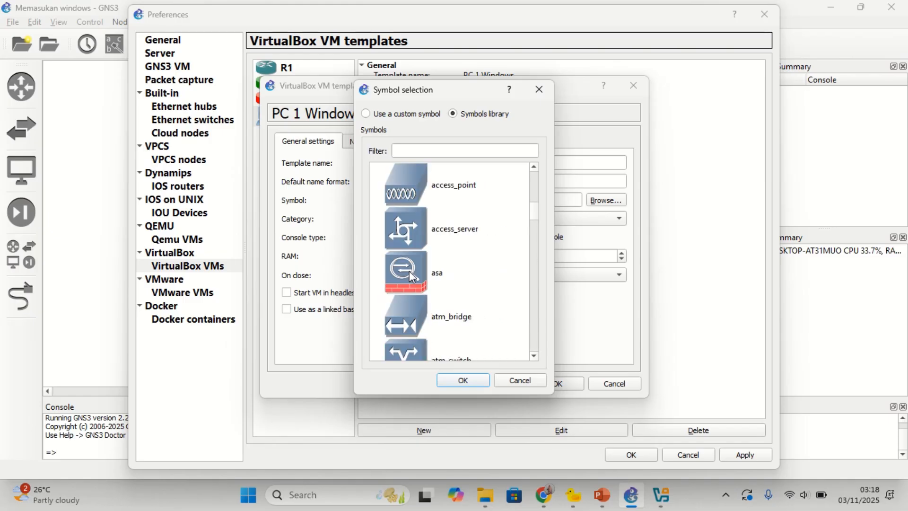
{"action": "scroll", "coordinate": [410, 272], "scroll_direction": "up", "scroll_amount": 3}
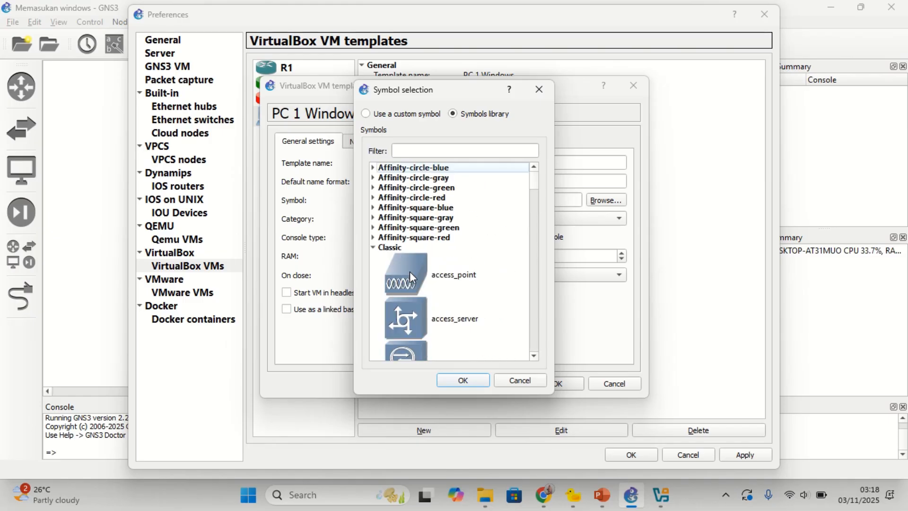
{"action": "scroll", "coordinate": [377, 237], "scroll_direction": "down", "scroll_amount": 3}
{"action": "scroll", "coordinate": [376, 241], "scroll_direction": "up", "scroll_amount": 3}
{"action": "left_click", "coordinate": [373, 248]}
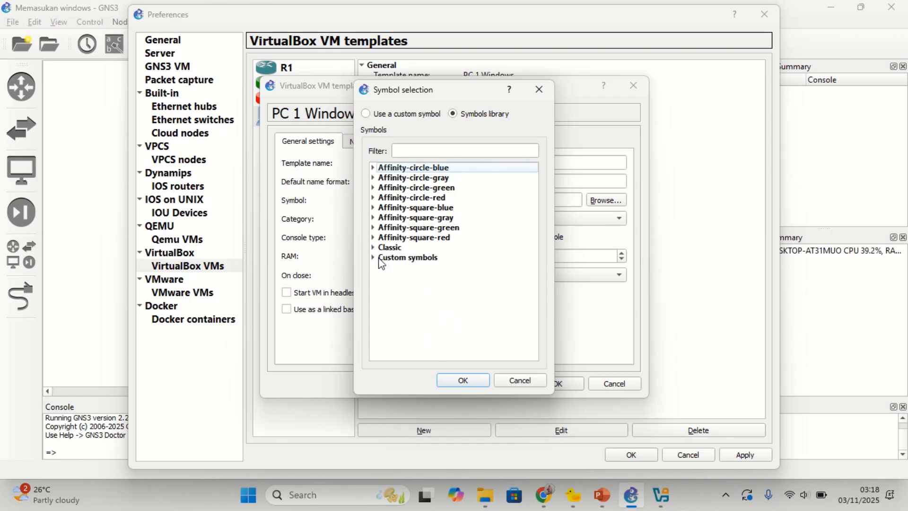
{"action": "left_click", "coordinate": [373, 257]}
{"action": "left_click", "coordinate": [418, 285]}
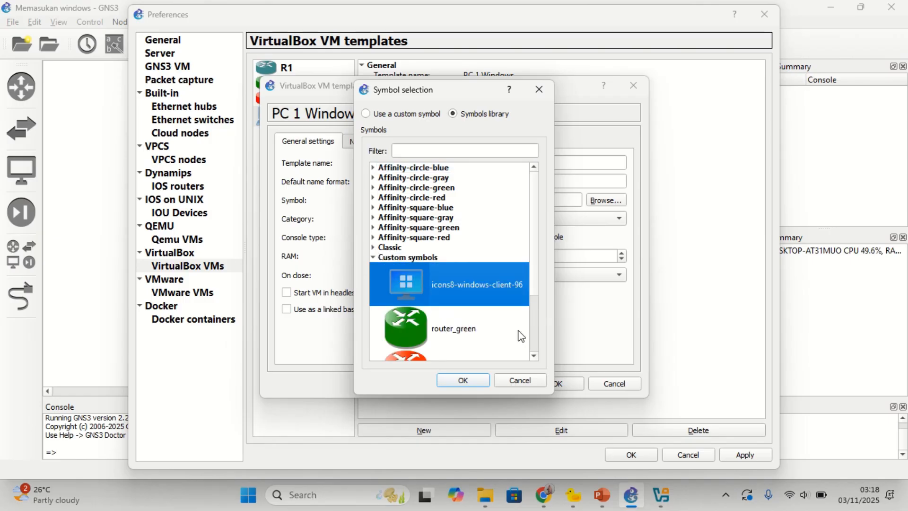
Step: Confirm the symbol, save the PC 1 Windows template, and close Preferences
{"action": "left_click", "coordinate": [468, 382]}
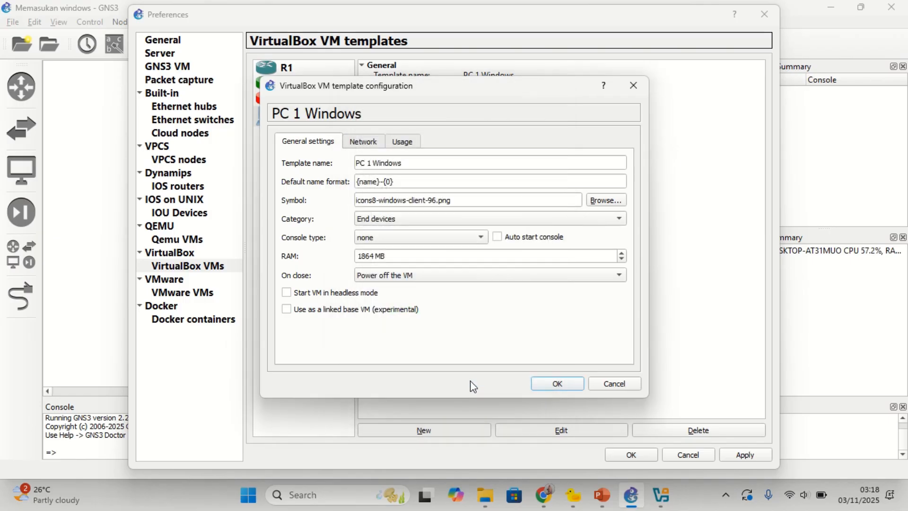
{"action": "left_click", "coordinate": [545, 384]}
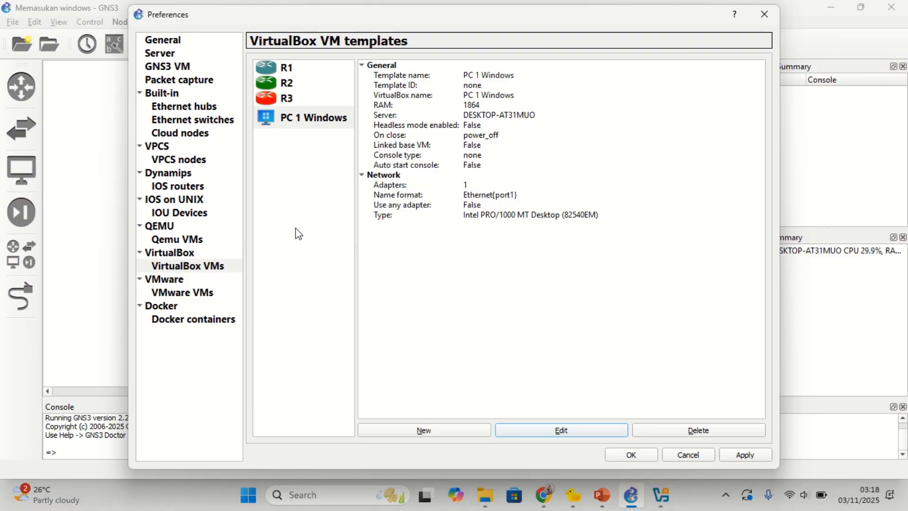
{"action": "left_click", "coordinate": [647, 455]}
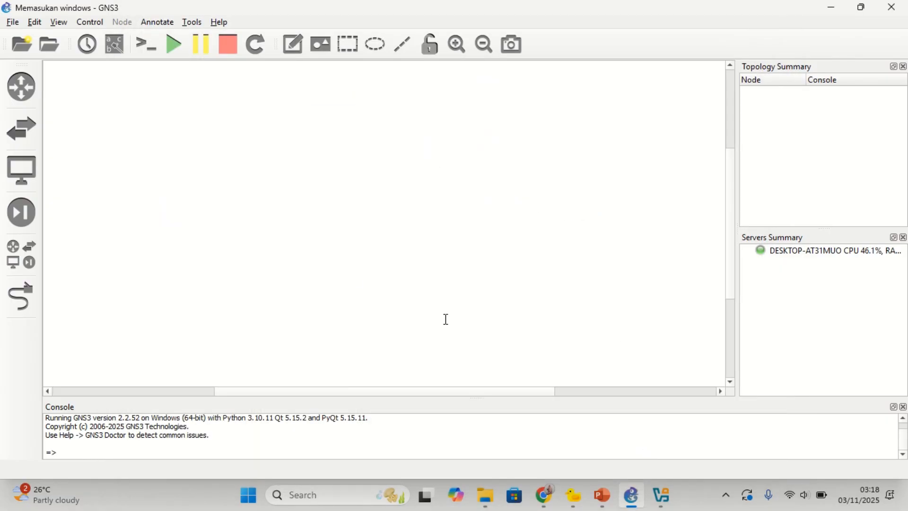
Step: Drag R1 and PC 1 Windows from the All devices panel onto the canvas
{"action": "left_click", "coordinate": [20, 261]}
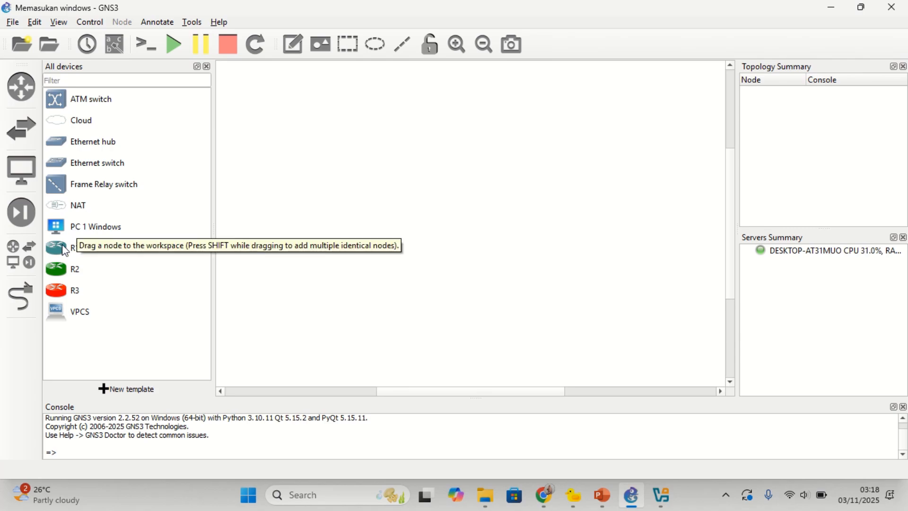
{"action": "left_click_drag", "start_coordinate": [61, 249], "coordinate": [290, 148]}
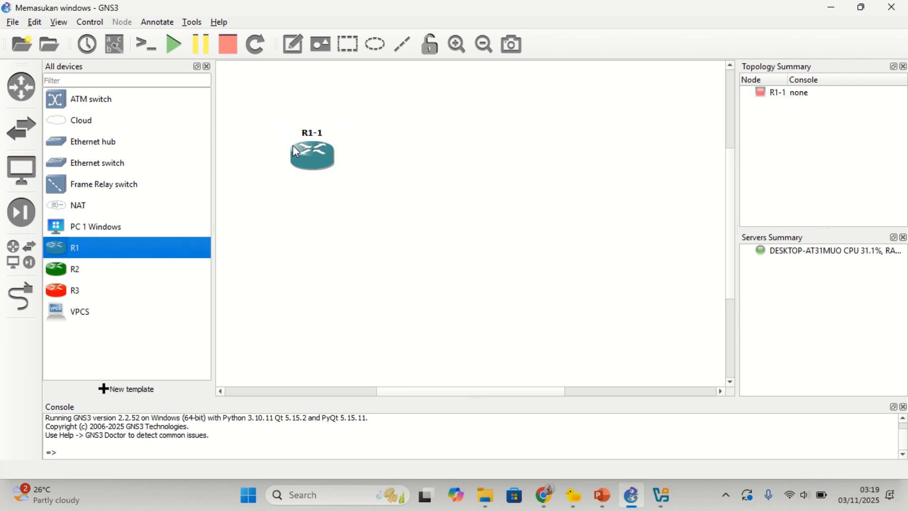
{"action": "left_click_drag", "start_coordinate": [88, 228], "coordinate": [535, 154]}
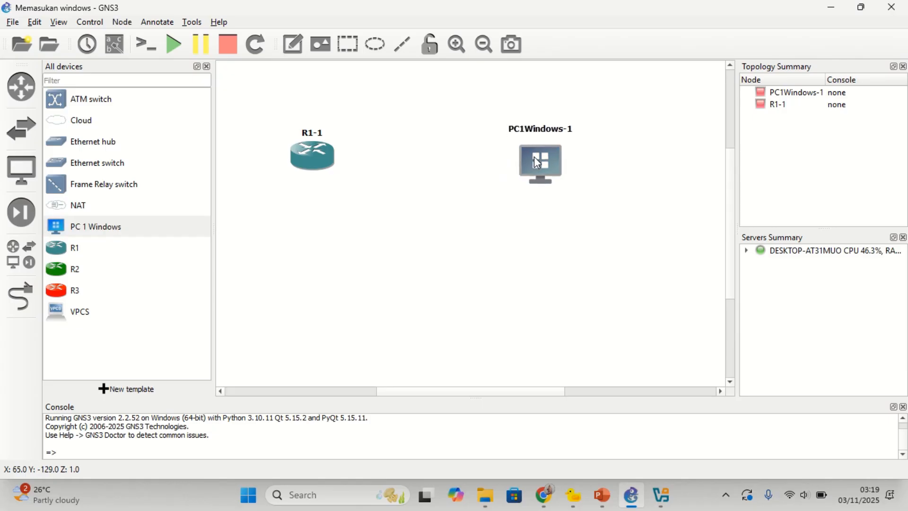
{"action": "left_click", "coordinate": [206, 66]}
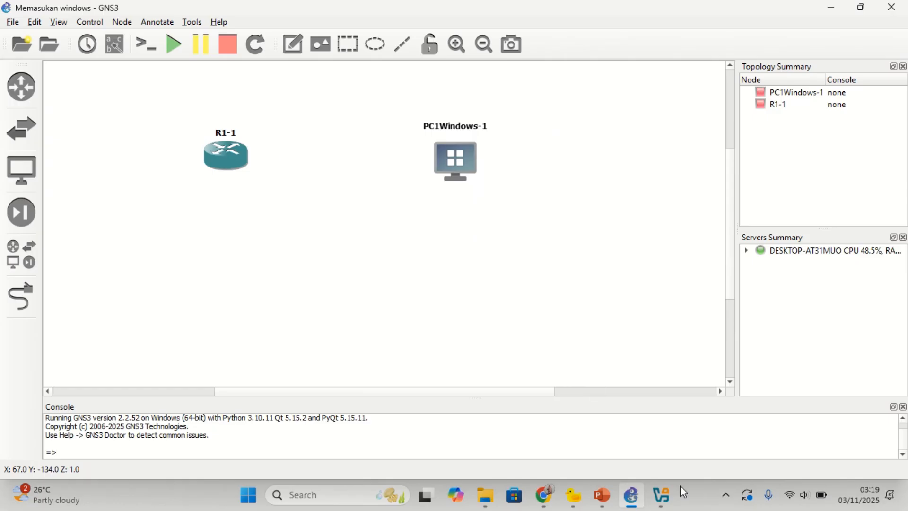
{"action": "left_click", "coordinate": [661, 495]}
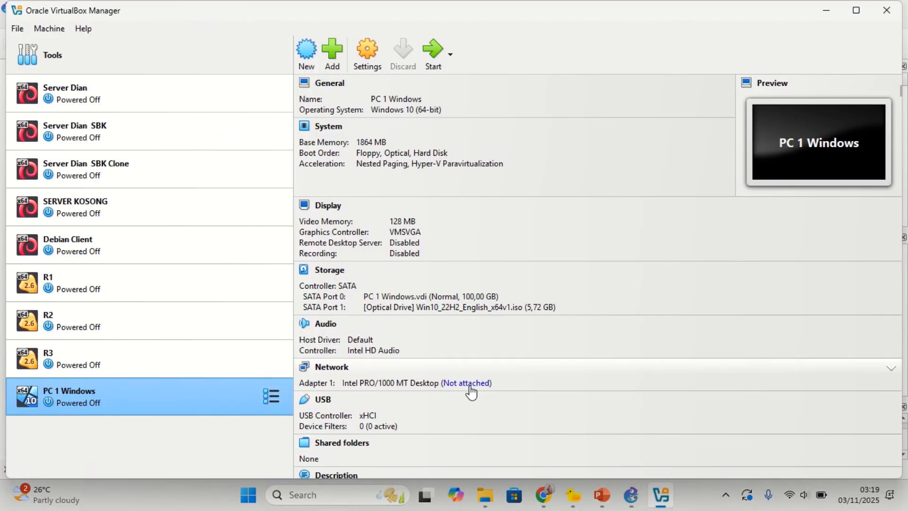
Step: Check R1's network adapters in VirtualBox Manager, then minimize it
{"action": "left_click", "coordinate": [106, 283]}
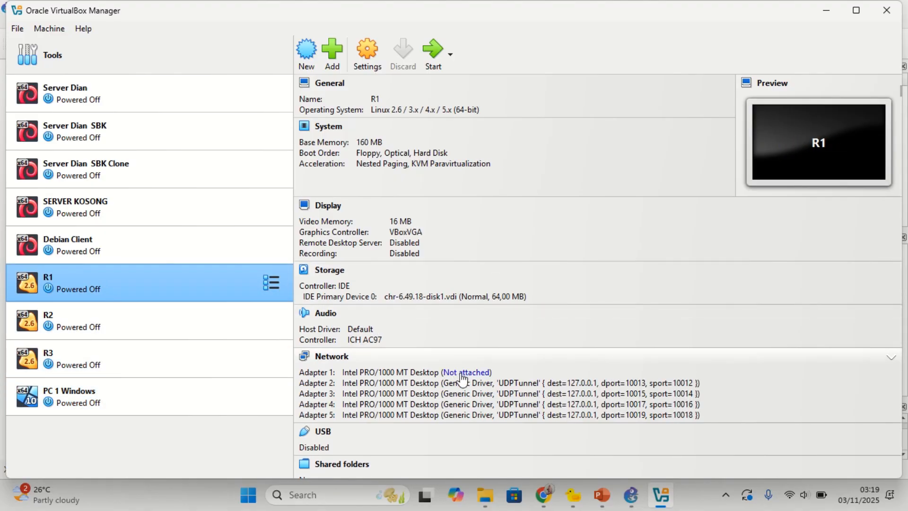
{"action": "left_click", "coordinate": [822, 17]}
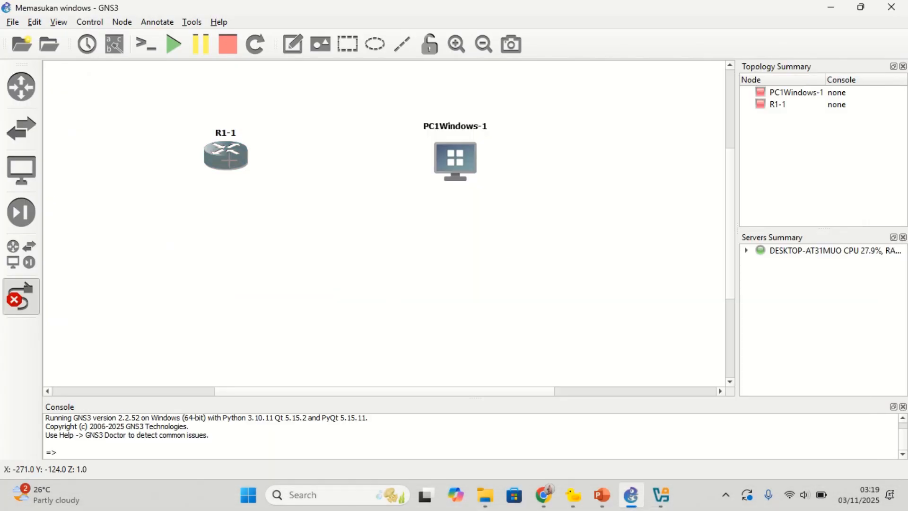
Step: Link R1-1's Ethernet1 to PC1Windows-1's Ethernet1, then return to VirtualBox Manager
{"action": "left_click", "coordinate": [229, 162]}
{"action": "left_click", "coordinate": [253, 169]}
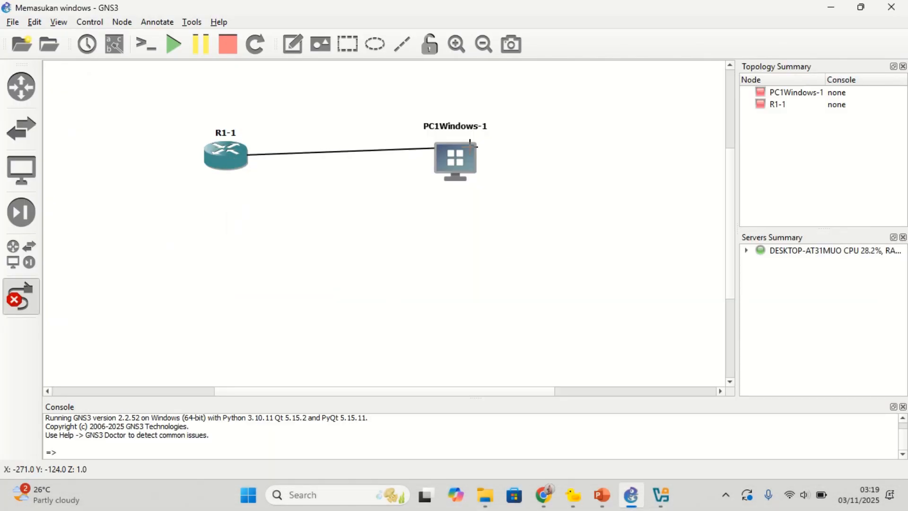
{"action": "left_click", "coordinate": [466, 163]}
{"action": "left_click", "coordinate": [492, 169]}
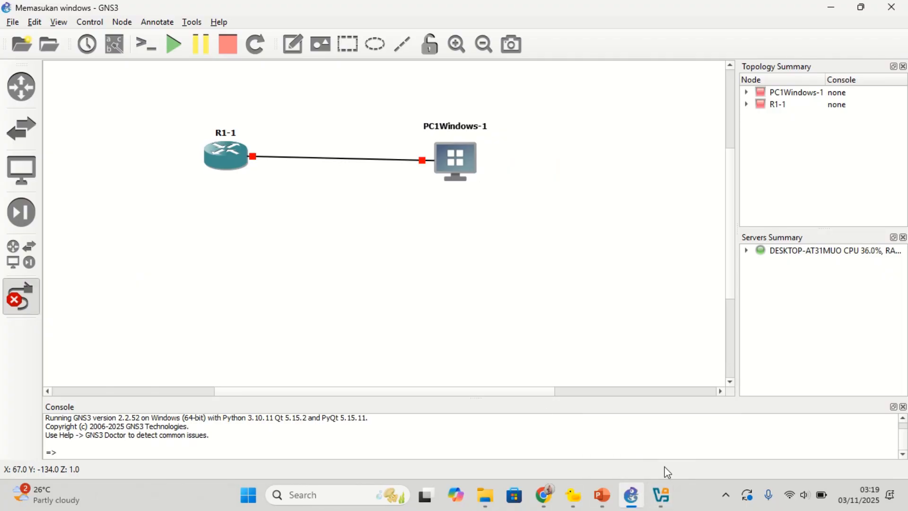
{"action": "left_click", "coordinate": [661, 495]}
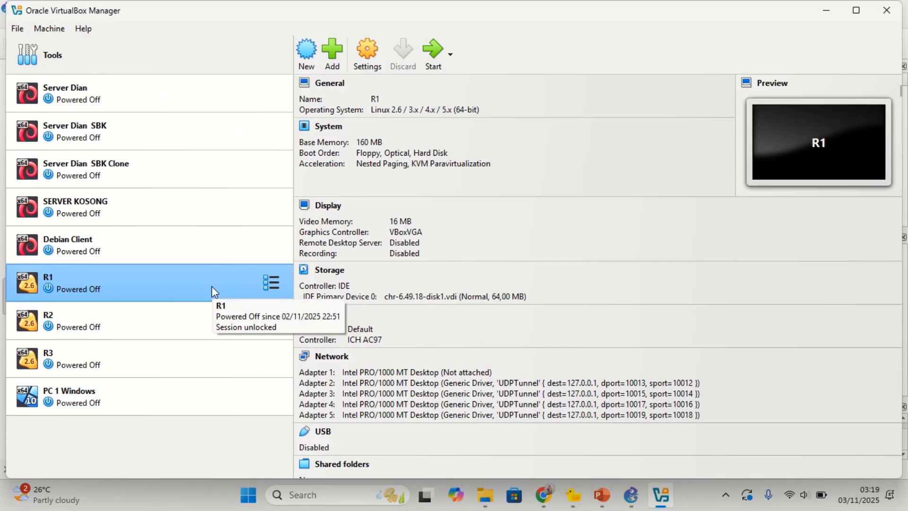
Step: Attach R1's Adapter 1 to Internal Network with the cable connected and save
{"action": "left_click", "coordinate": [374, 51]}
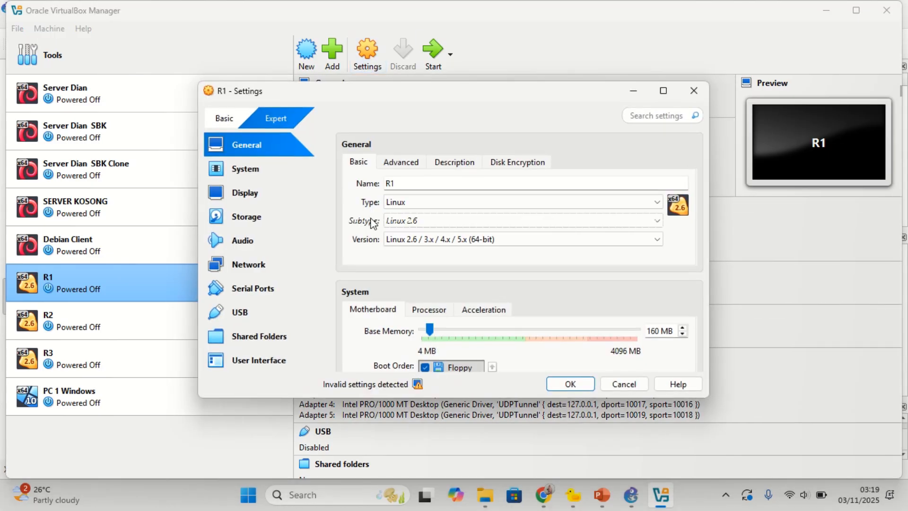
{"action": "left_click", "coordinate": [305, 264]}
{"action": "left_click", "coordinate": [481, 207]}
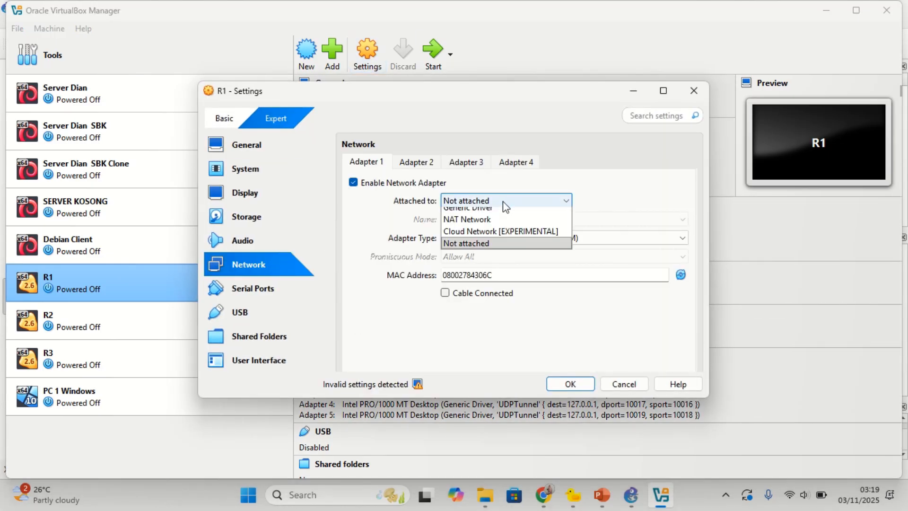
{"action": "left_click", "coordinate": [488, 236]}
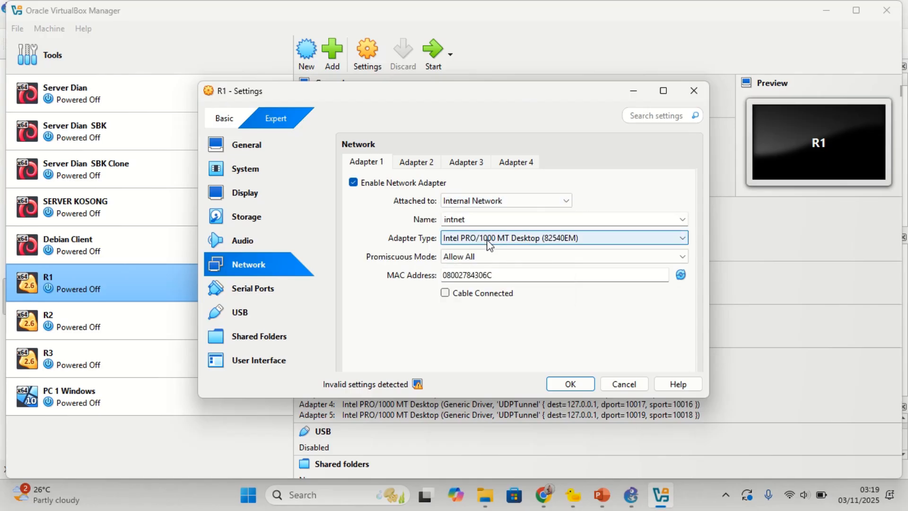
{"action": "left_click", "coordinate": [445, 294]}
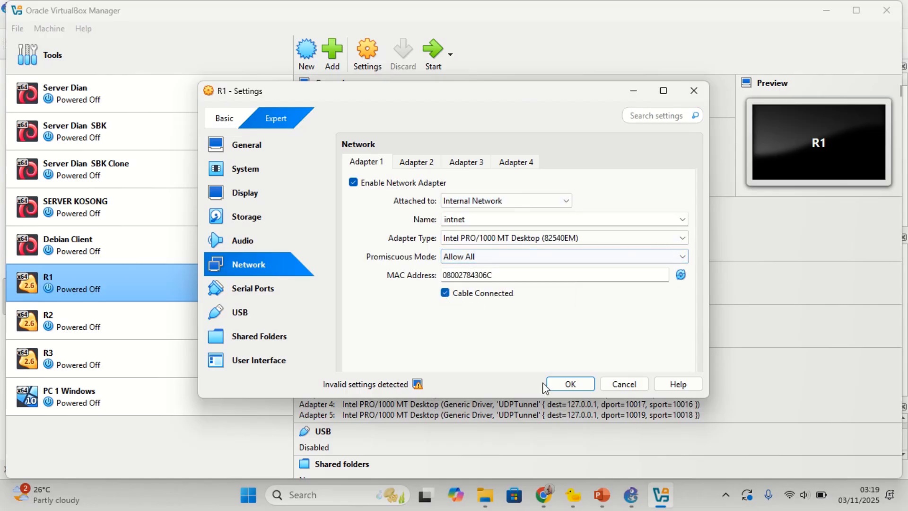
{"action": "left_click", "coordinate": [570, 383]}
Step: Attach PC 1 Windows' adapter to Internal Network 'intnet' with the cable connected
{"action": "left_click", "coordinate": [266, 388]}
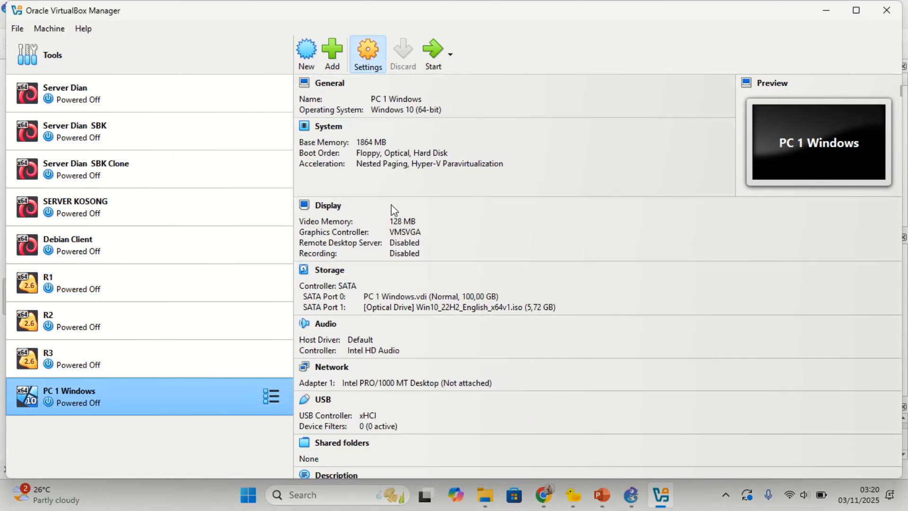
{"action": "left_click", "coordinate": [285, 263]}
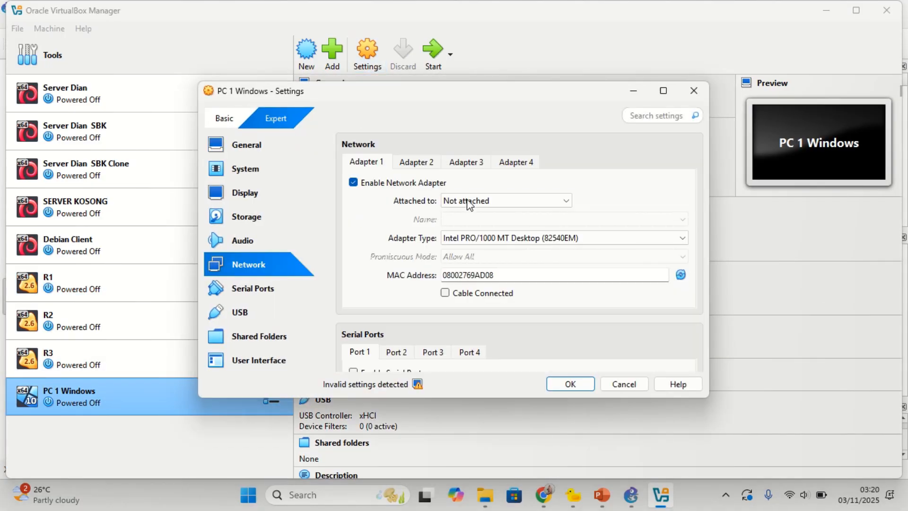
{"action": "left_click", "coordinate": [469, 201]}
{"action": "left_click", "coordinate": [468, 240]}
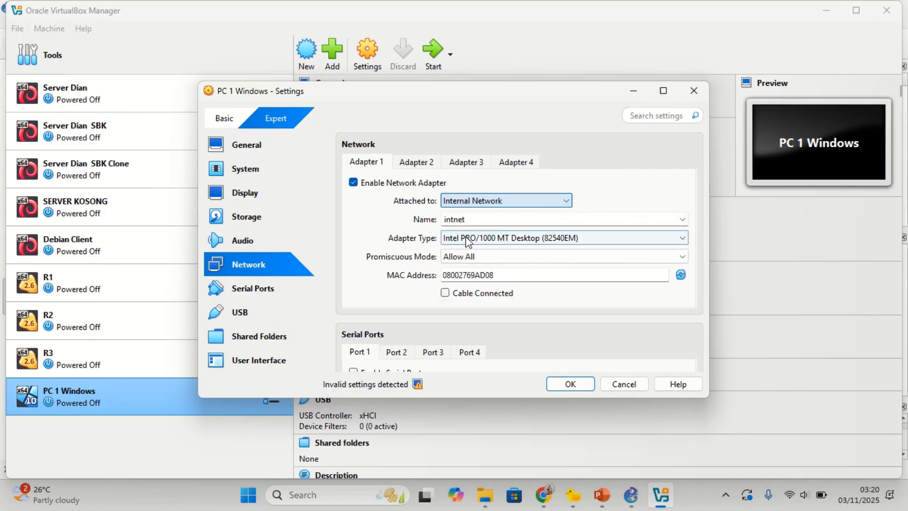
{"action": "left_click", "coordinate": [451, 296]}
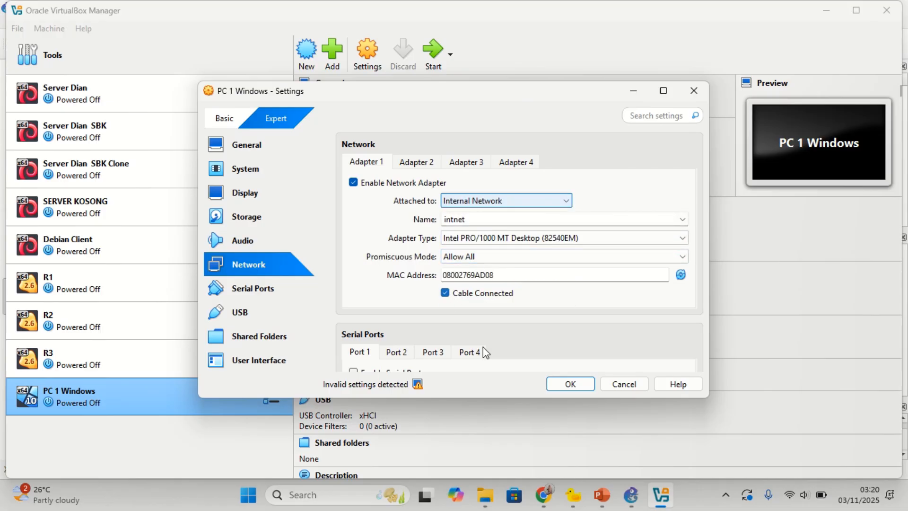
{"action": "left_click", "coordinate": [578, 385]}
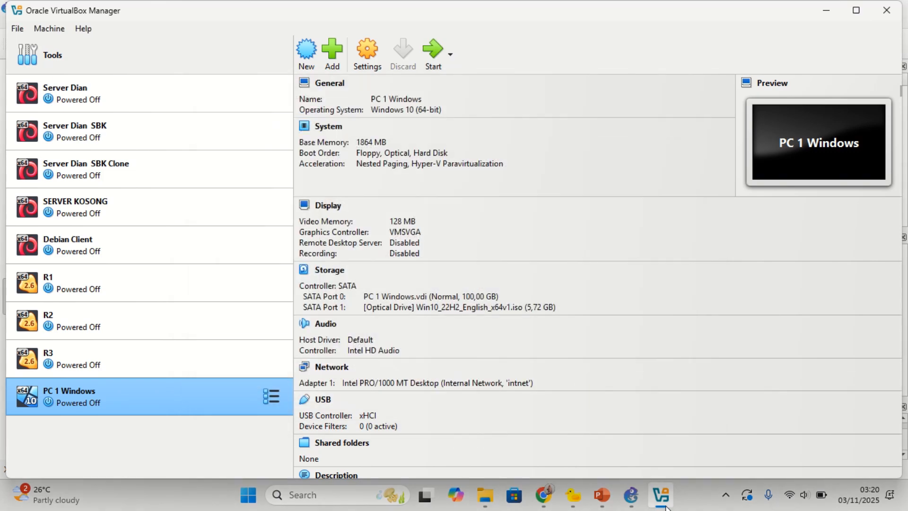
{"action": "left_click", "coordinate": [664, 504]}
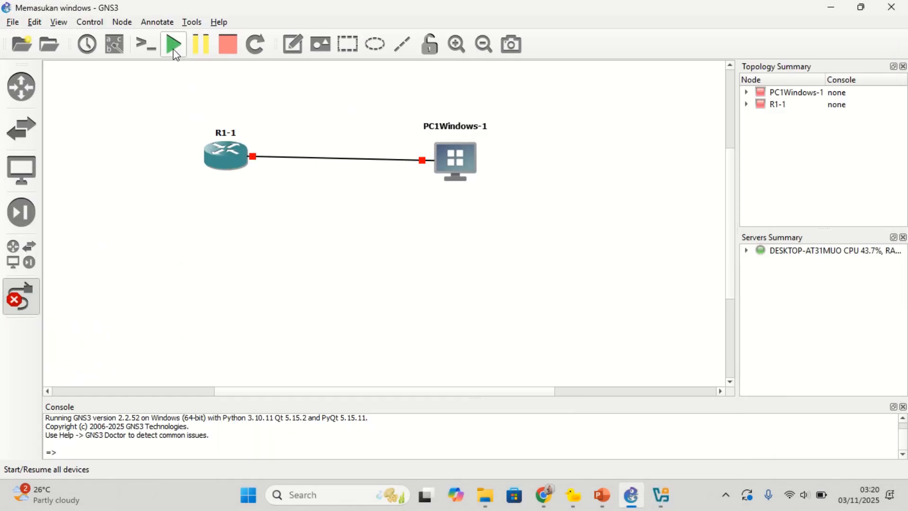
Step: Leave link mode and start all devices in the topology, confirming the prompt
{"action": "left_click", "coordinate": [29, 308]}
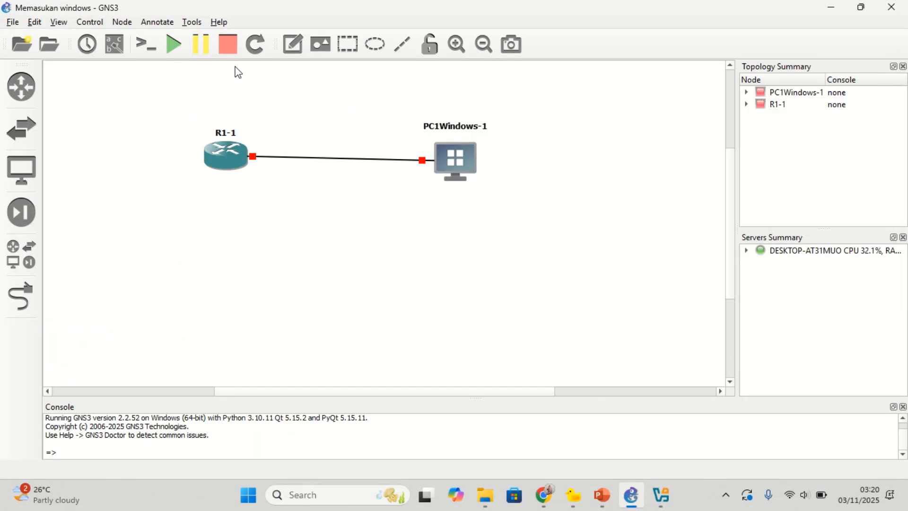
{"action": "left_click", "coordinate": [173, 45]}
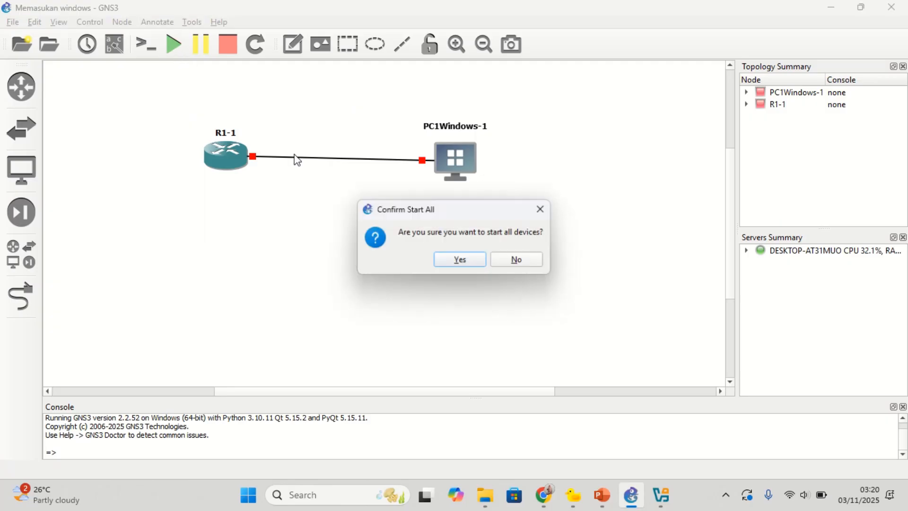
{"action": "left_click", "coordinate": [462, 259]}
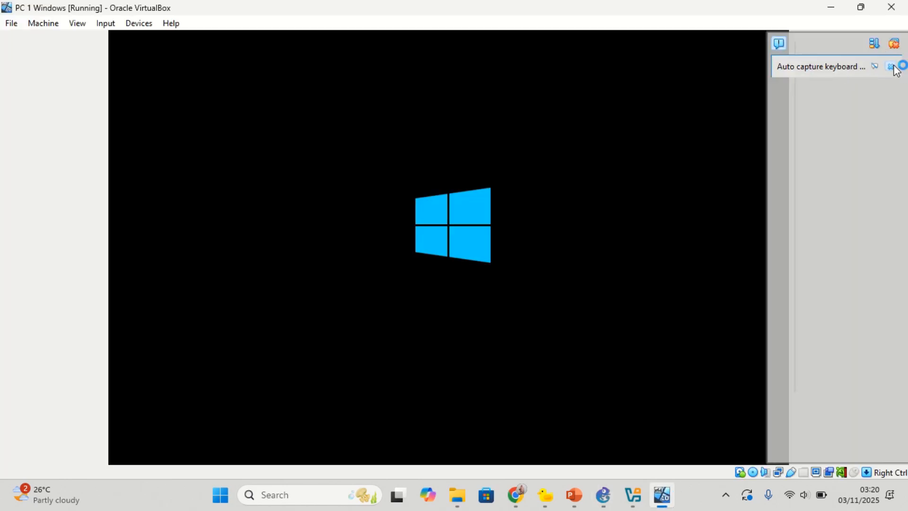
Step: Dismiss the keyboard capture notice and bring up R1's console at the MikroTik login prompt
{"action": "left_click", "coordinate": [891, 67]}
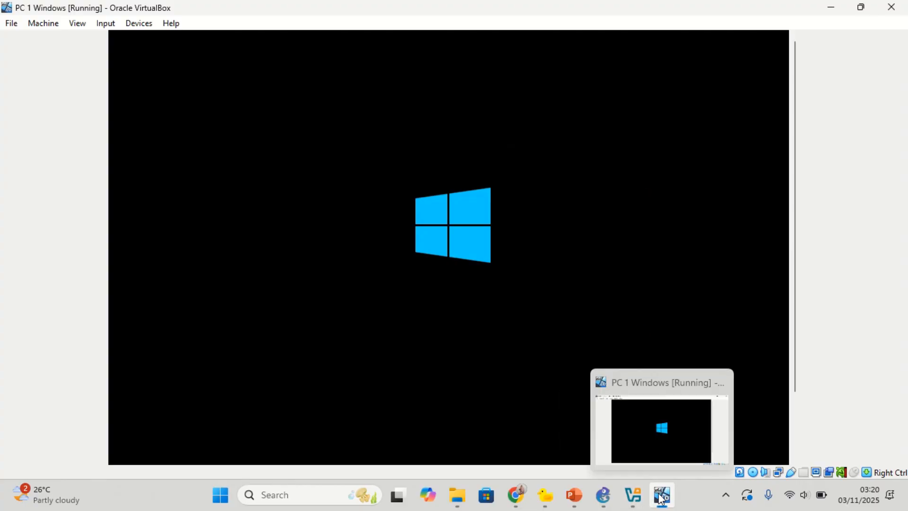
{"action": "left_click", "coordinate": [610, 498]}
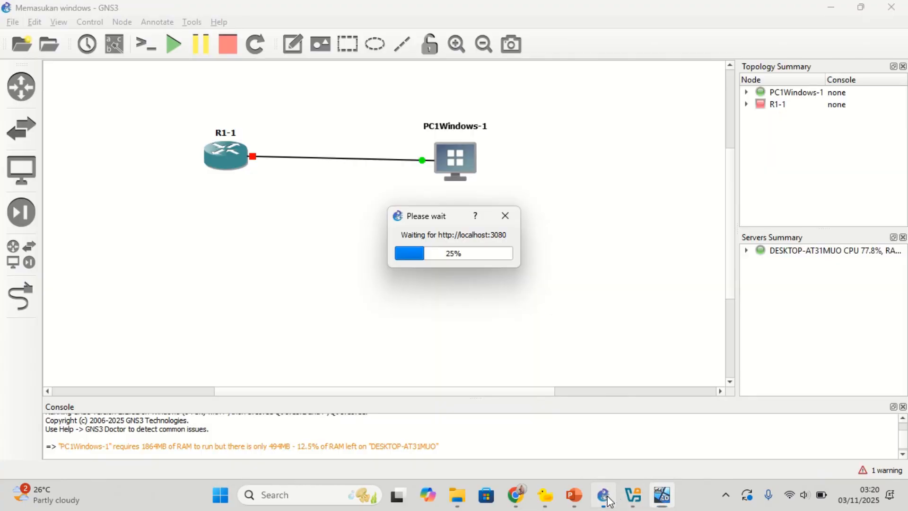
{"action": "left_click", "coordinate": [661, 492]}
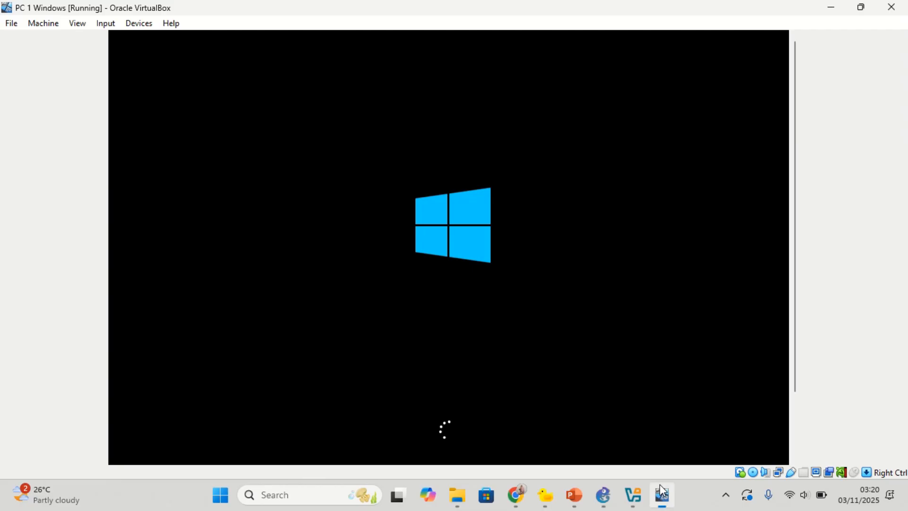
{"action": "mouse_move", "coordinate": [349, 5]}
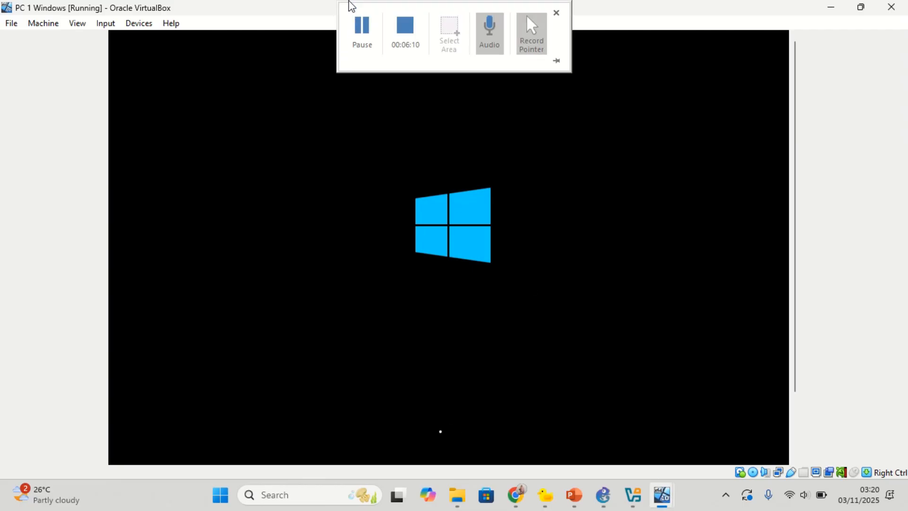
{"action": "left_click", "coordinate": [361, 25]}
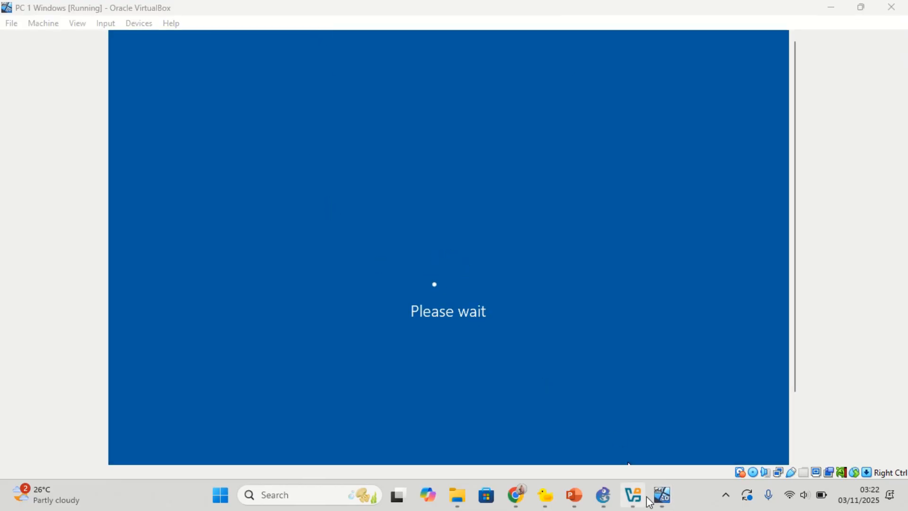
{"action": "mouse_move", "coordinate": [661, 495]}
{"action": "left_click", "coordinate": [719, 449]}
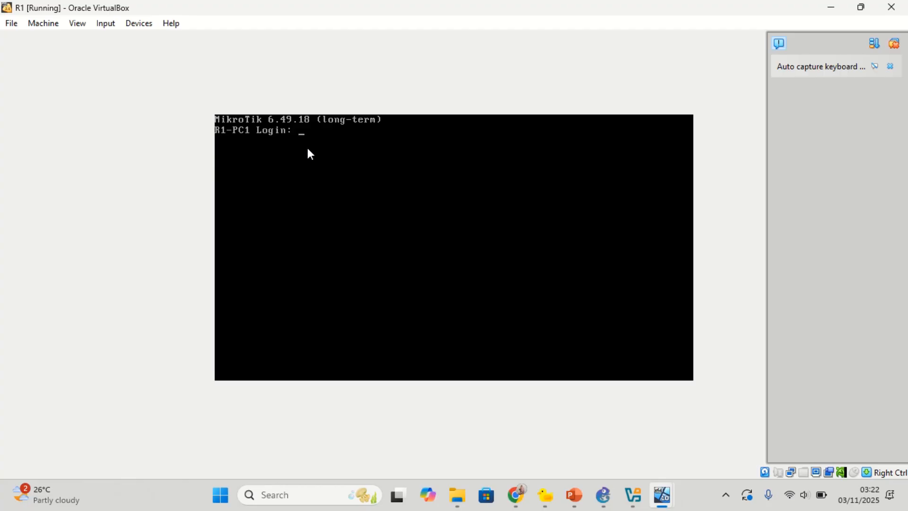
Step: Enter admin as the login name at R1's MikroTik prompt
{"action": "type", "text": "admin"}
{"action": "key", "text": "Return"}
{"action": "key", "text": "Return"}
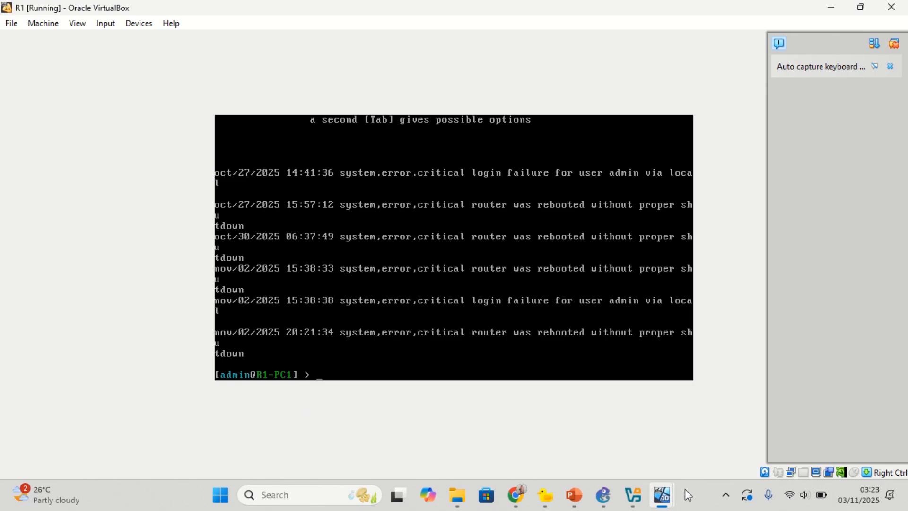
Step: View PC 1 Windows at its Welcome screen, then return to GNS3 showing both devices running
{"action": "mouse_move", "coordinate": [661, 502]}
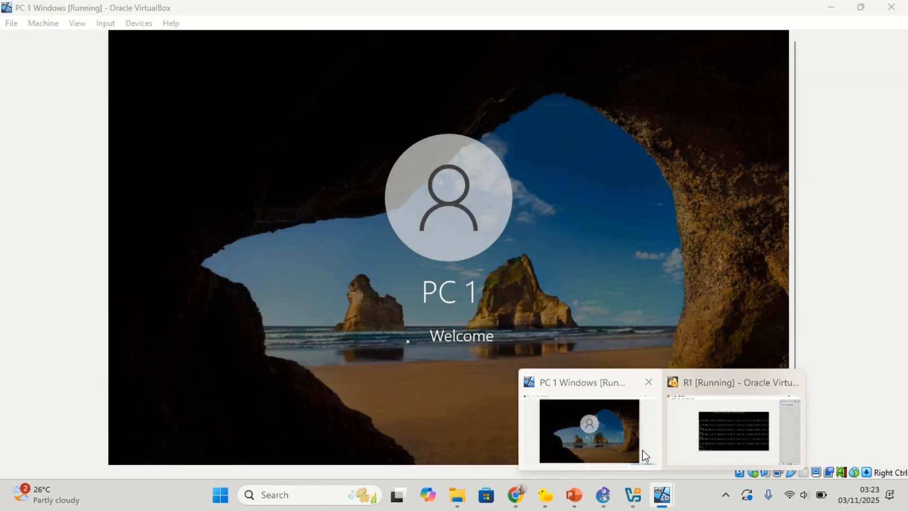
{"action": "left_click", "coordinate": [642, 450]}
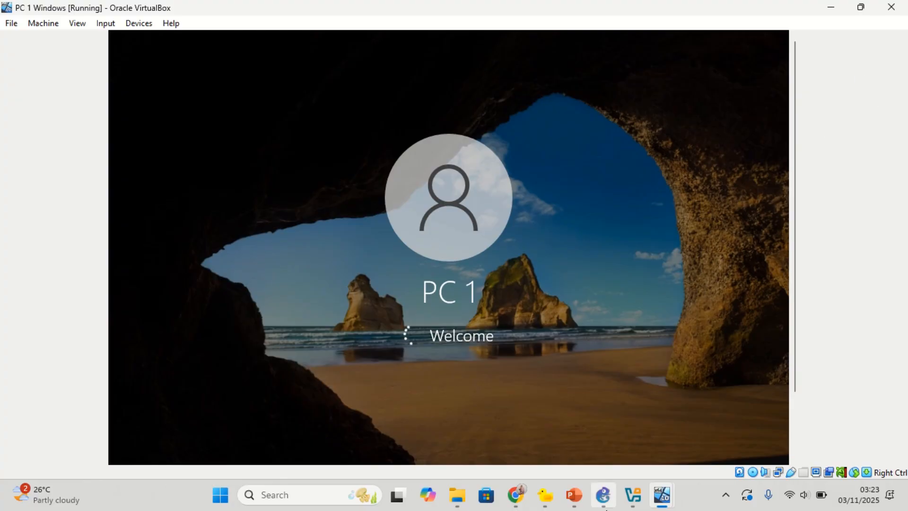
{"action": "left_click", "coordinate": [599, 494]}
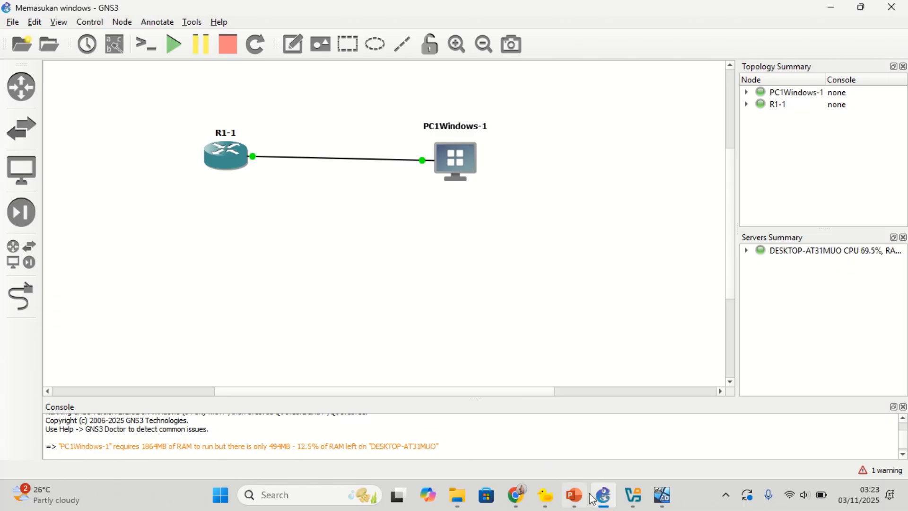
{"action": "mouse_move", "coordinate": [645, 481]}
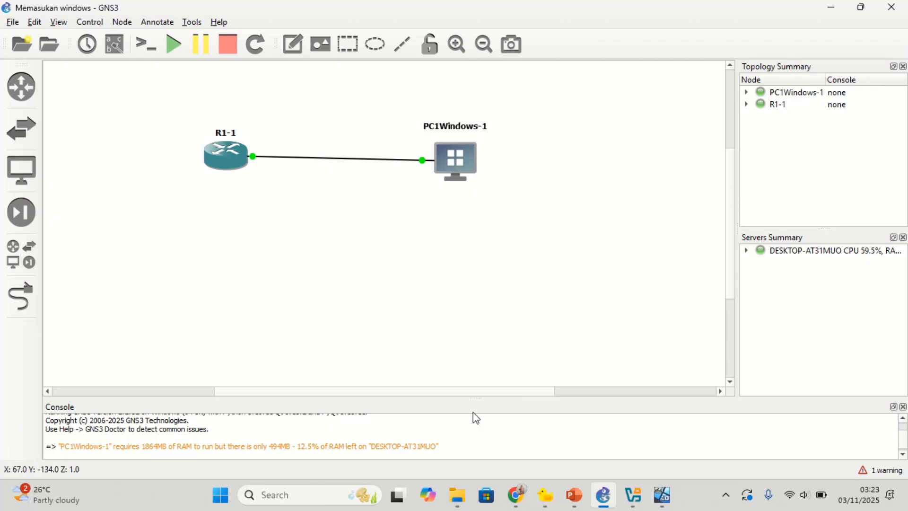
Step: Bring the PC 1 Windows VM's desktop to the front and scroll its view back up
{"action": "mouse_move", "coordinate": [660, 502]}
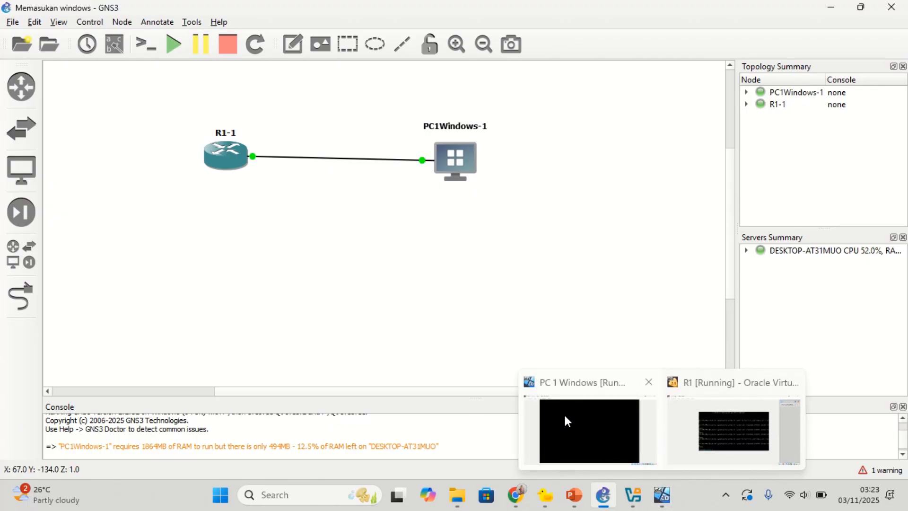
{"action": "left_click", "coordinate": [563, 413]}
{"action": "mouse_move", "coordinate": [381, 7]}
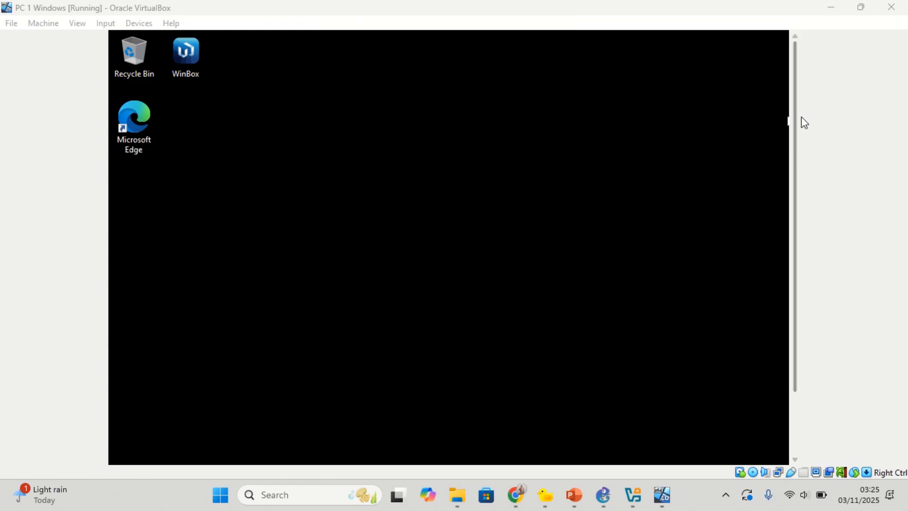
{"action": "left_click_drag", "start_coordinate": [795, 127], "coordinate": [780, 235]}
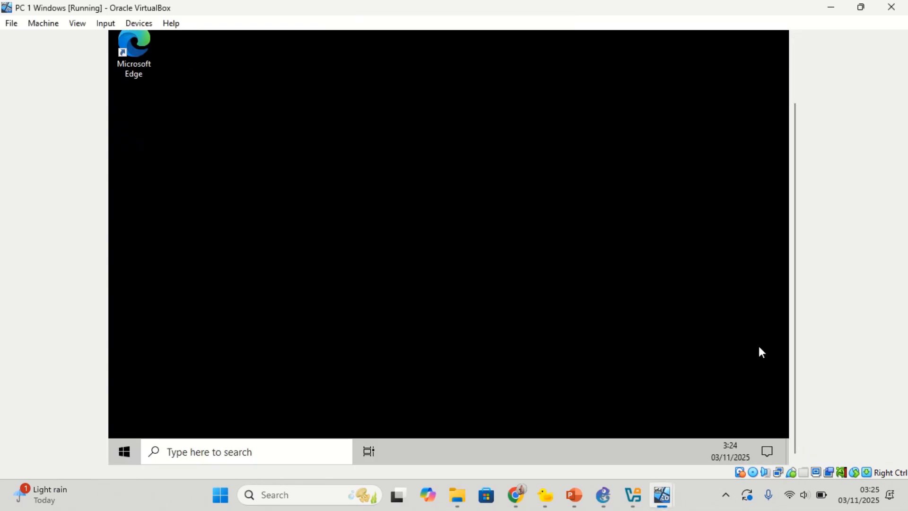
{"action": "scroll", "coordinate": [789, 336], "scroll_direction": "up", "scroll_amount": 3}
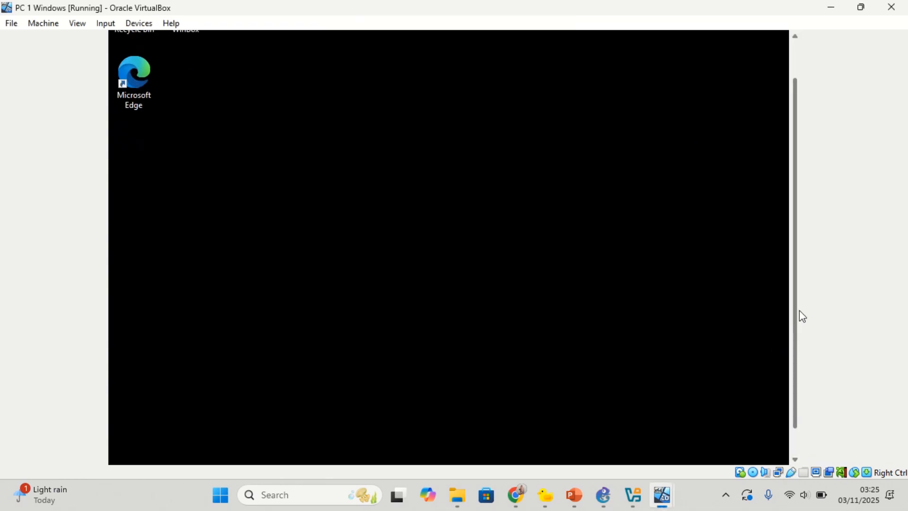
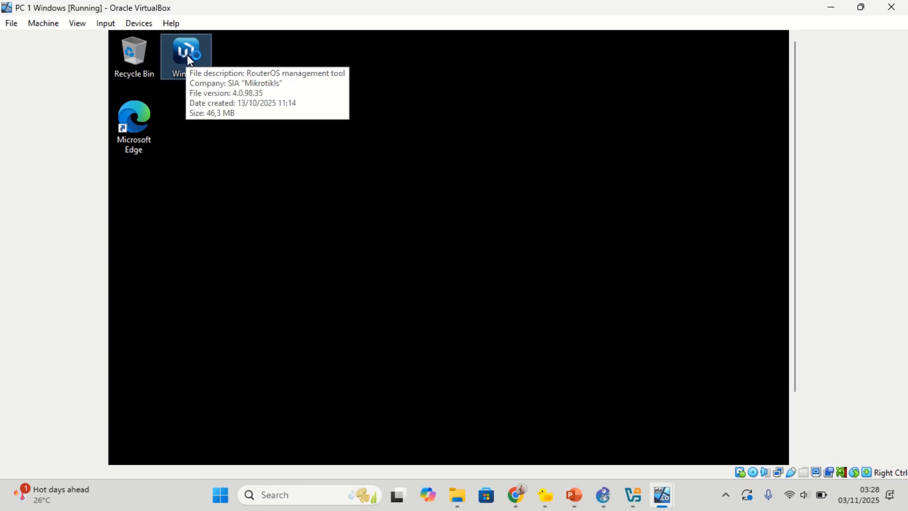
Step: Bring the PC 1 Windows VM to the front so WinBox's login screen shows neighbour R1-PC1
{"action": "left_click", "coordinate": [603, 498]}
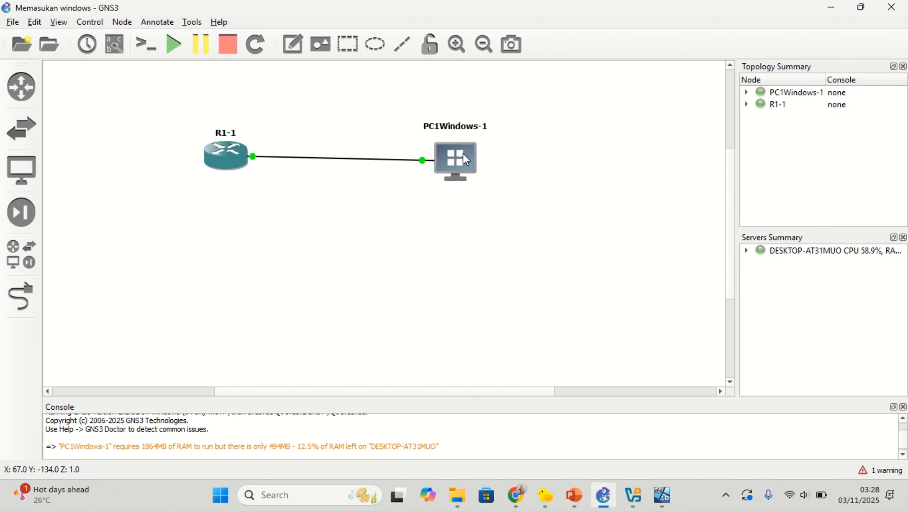
{"action": "left_click", "coordinate": [662, 495]}
{"action": "left_click", "coordinate": [655, 454]}
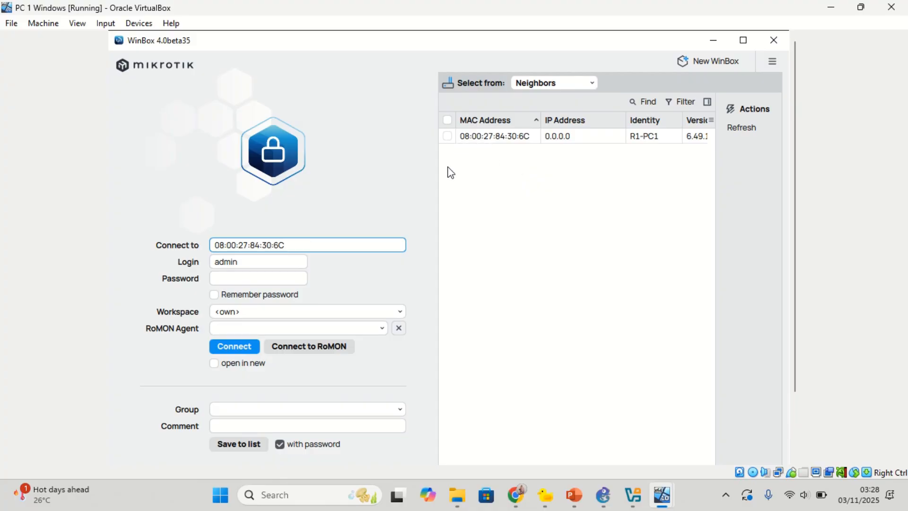
Step: Connect to neighbour R1-PC1 as admin, retrying after the connection is lost
{"action": "left_click", "coordinate": [491, 136]}
{"action": "left_click", "coordinate": [244, 281]}
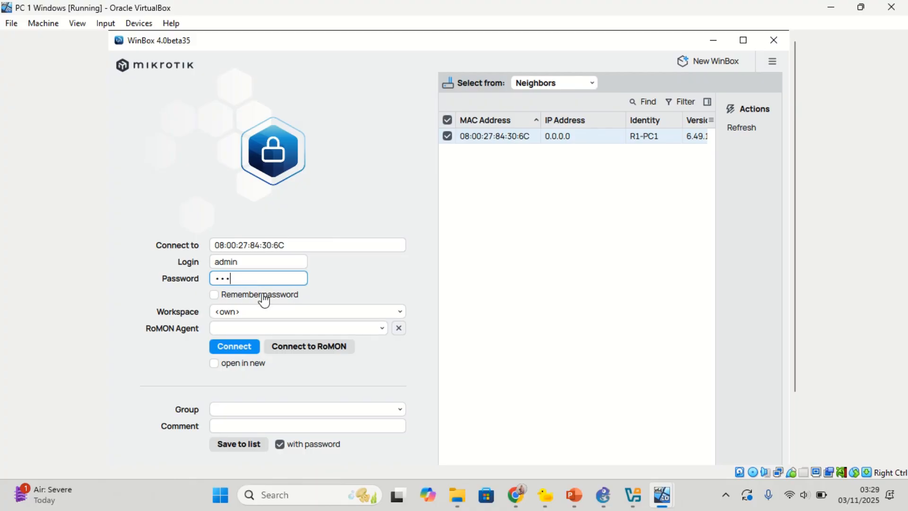
{"action": "left_click", "coordinate": [244, 349]}
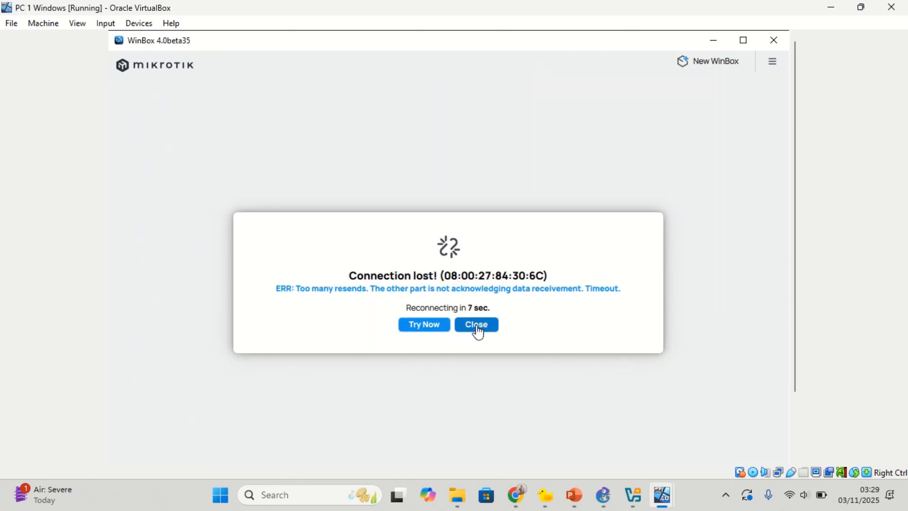
{"action": "left_click", "coordinate": [446, 330]}
{"action": "left_click", "coordinate": [432, 327]}
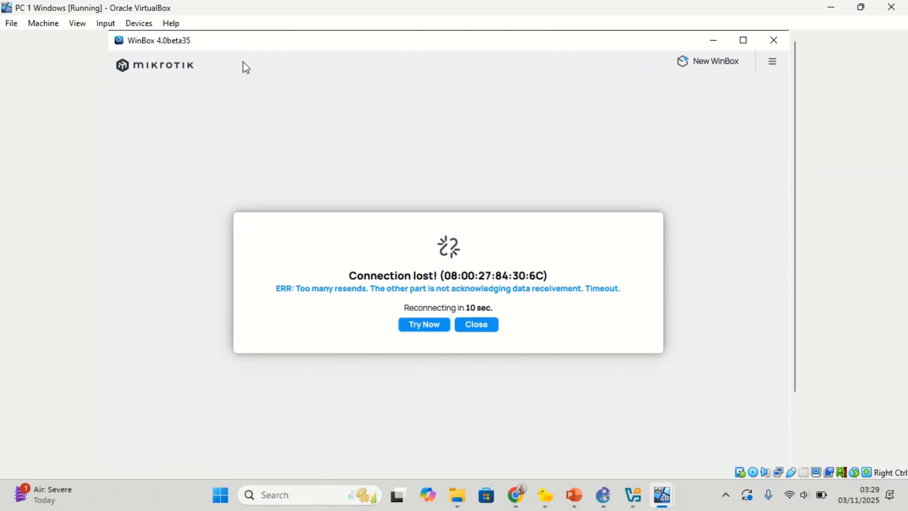
{"action": "left_click", "coordinate": [481, 331]}
{"action": "left_click", "coordinate": [226, 349]}
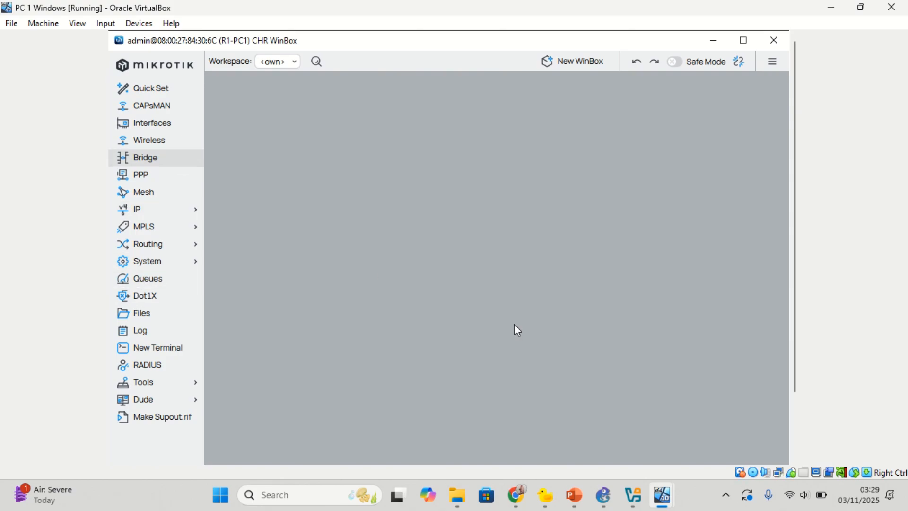
{"action": "left_click_drag", "start_coordinate": [802, 323], "coordinate": [833, 255]}
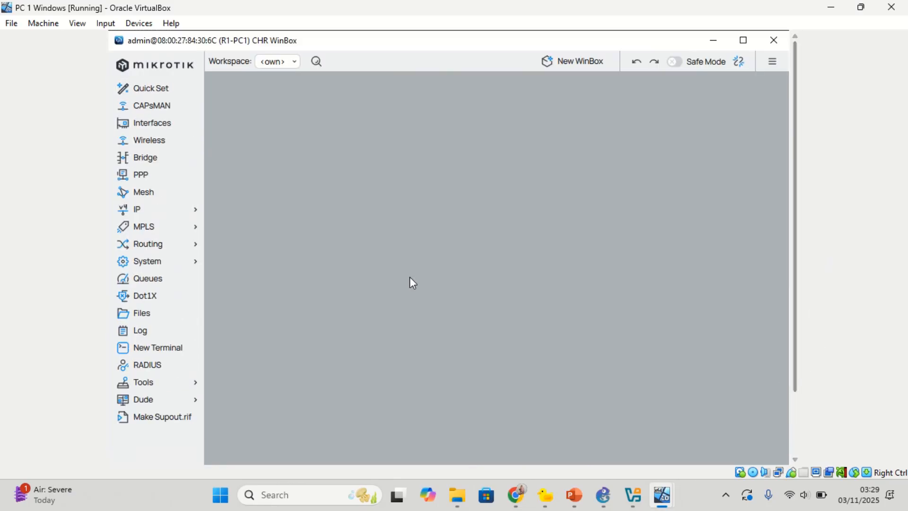
{"action": "left_click", "coordinate": [167, 218]}
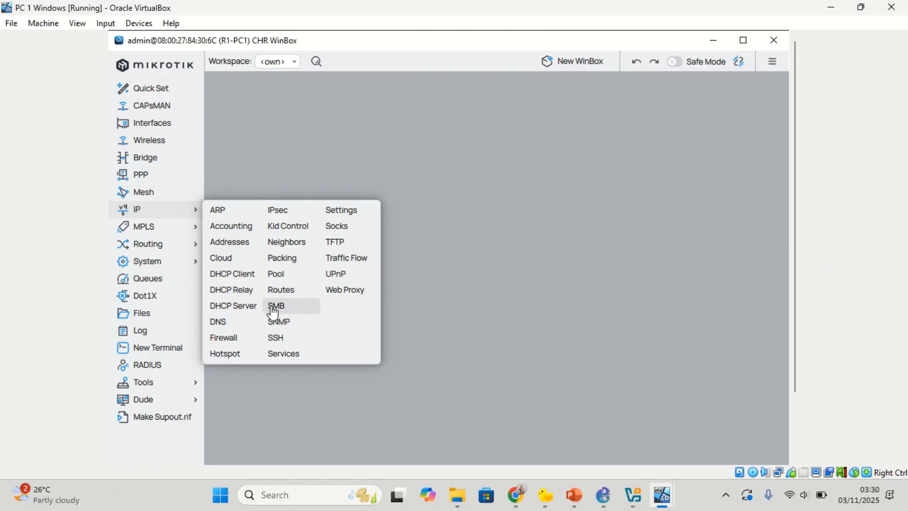
{"action": "left_click", "coordinate": [349, 139]}
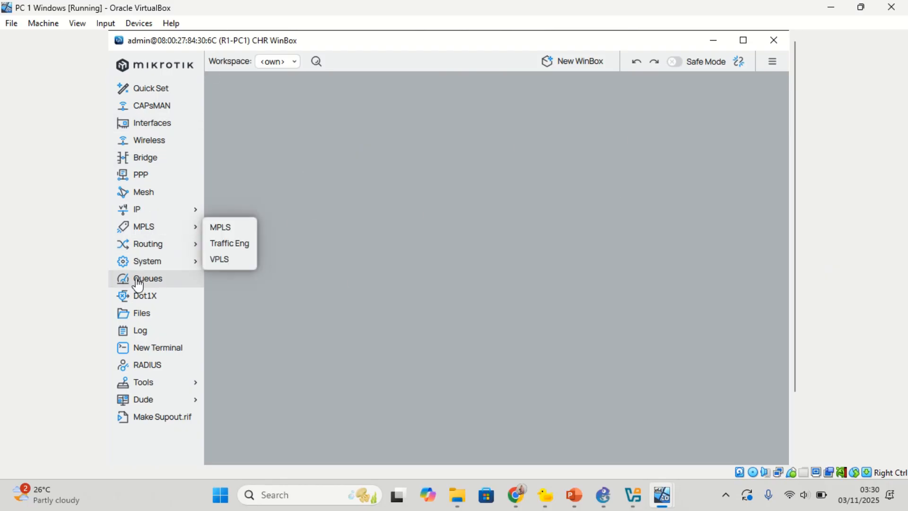
{"action": "left_click", "coordinate": [603, 495]}
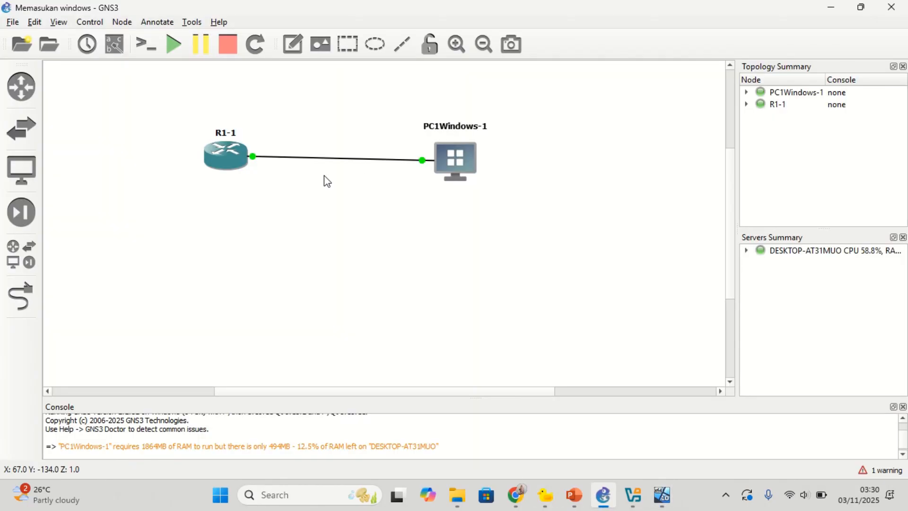
{"action": "mouse_move", "coordinate": [662, 494]}
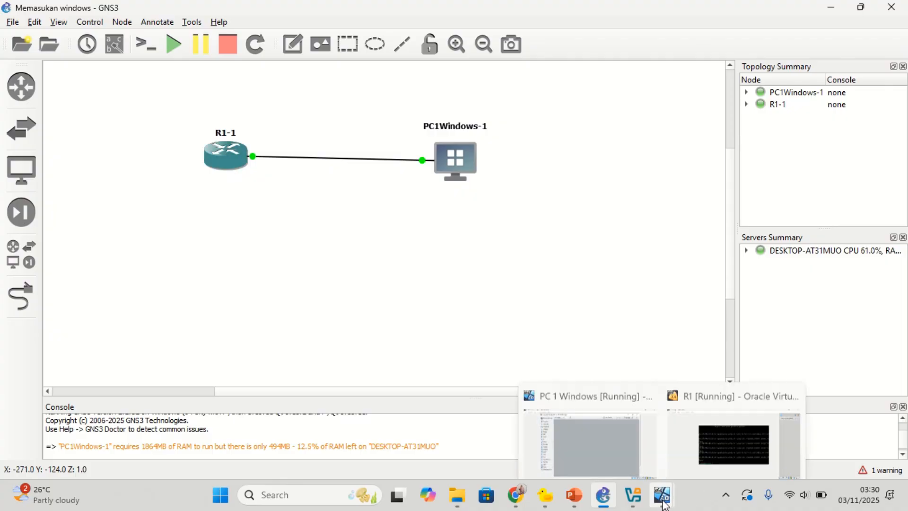
{"action": "left_click", "coordinate": [690, 452]}
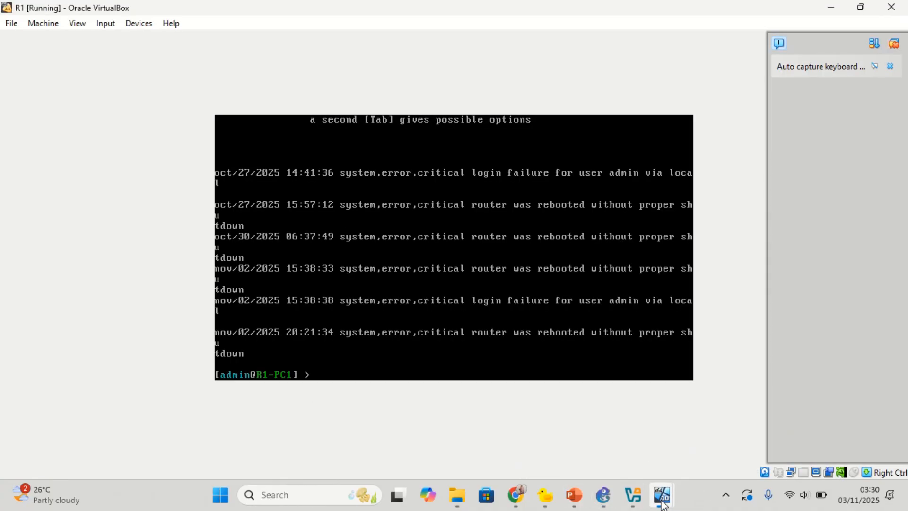
{"action": "mouse_move", "coordinate": [662, 496]}
{"action": "left_click", "coordinate": [637, 434]}
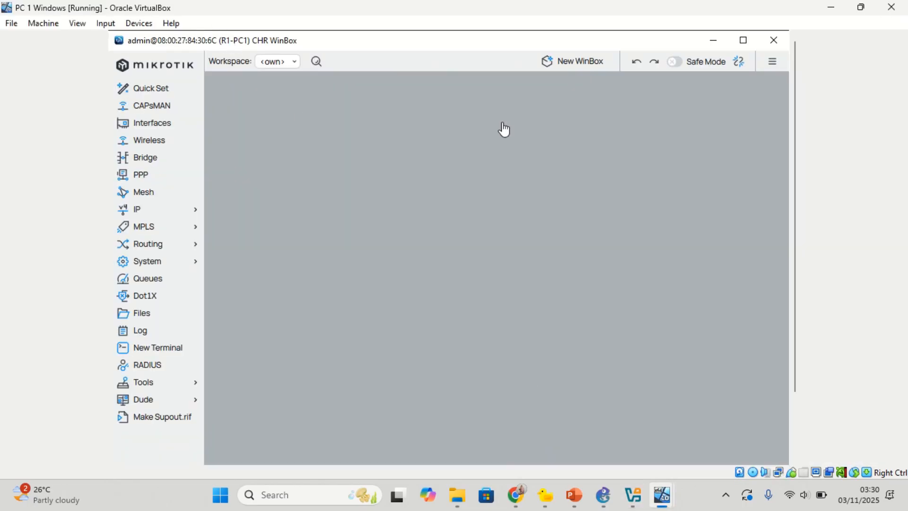
Step: Minimize, restore, maximize and then un-maximize the WinBox window
{"action": "left_click", "coordinate": [716, 39]}
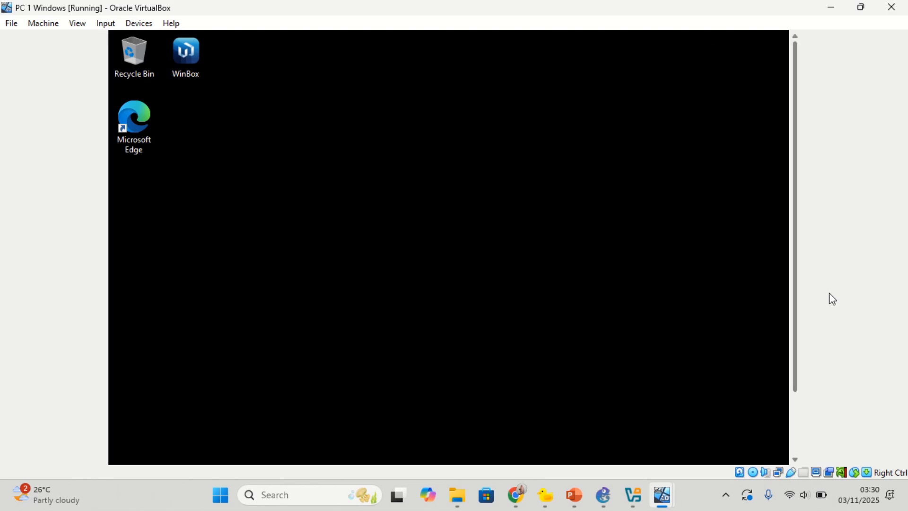
{"action": "left_click_drag", "start_coordinate": [794, 320], "coordinate": [796, 383]}
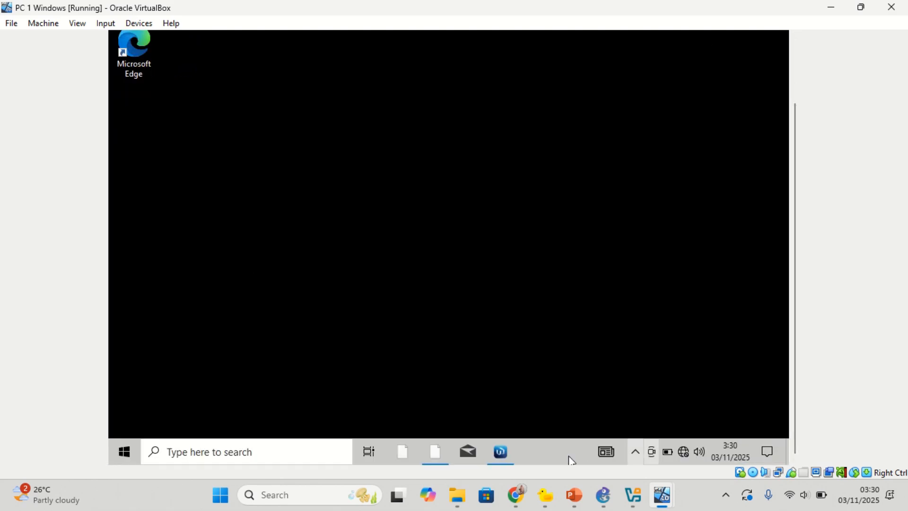
{"action": "left_click", "coordinate": [502, 455]}
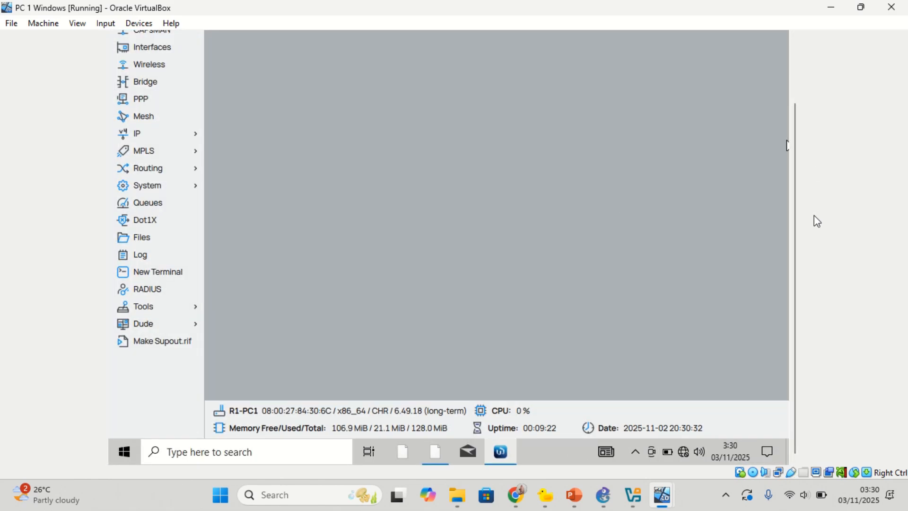
{"action": "left_click_drag", "start_coordinate": [795, 233], "coordinate": [840, 83]}
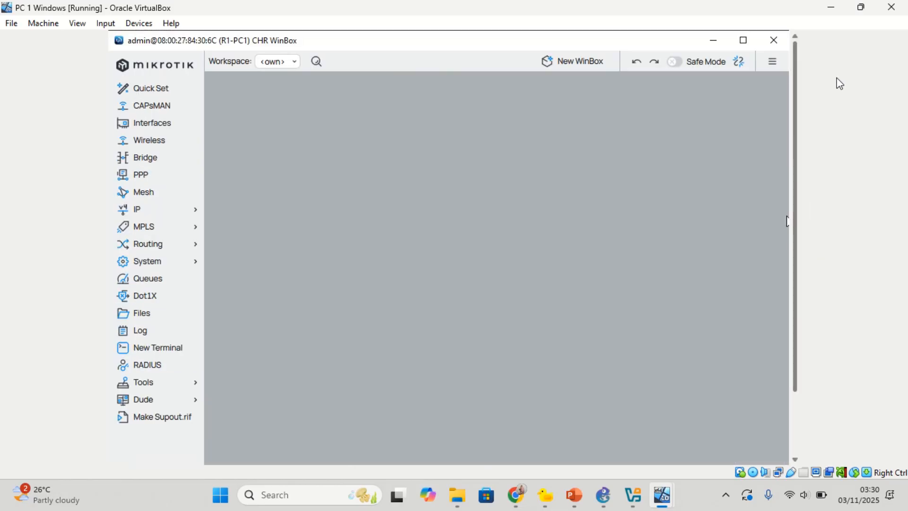
{"action": "left_click", "coordinate": [742, 41]}
{"action": "left_click", "coordinate": [741, 38]}
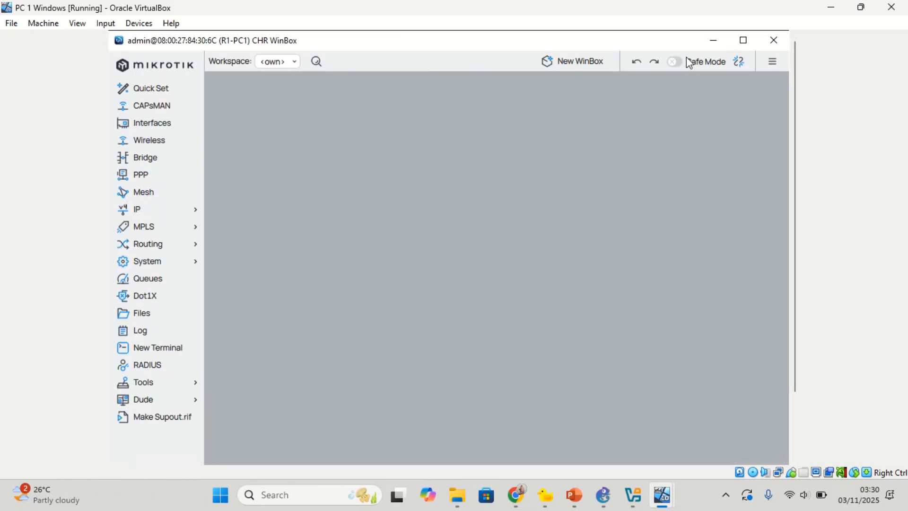
Step: Shrink WinBox and move it near the screen top, then browse the IP and System menus
{"action": "left_click_drag", "start_coordinate": [573, 51], "coordinate": [633, 99]}
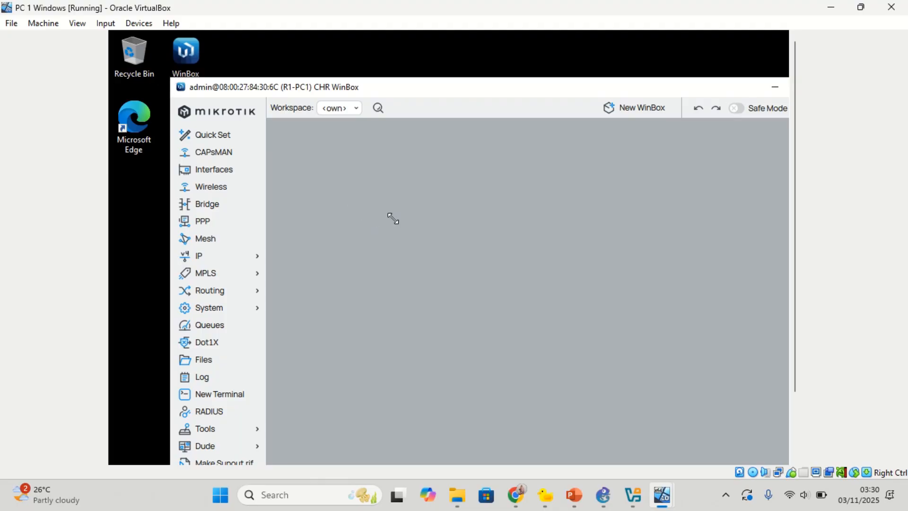
{"action": "left_click_drag", "start_coordinate": [163, 88], "coordinate": [383, 232]}
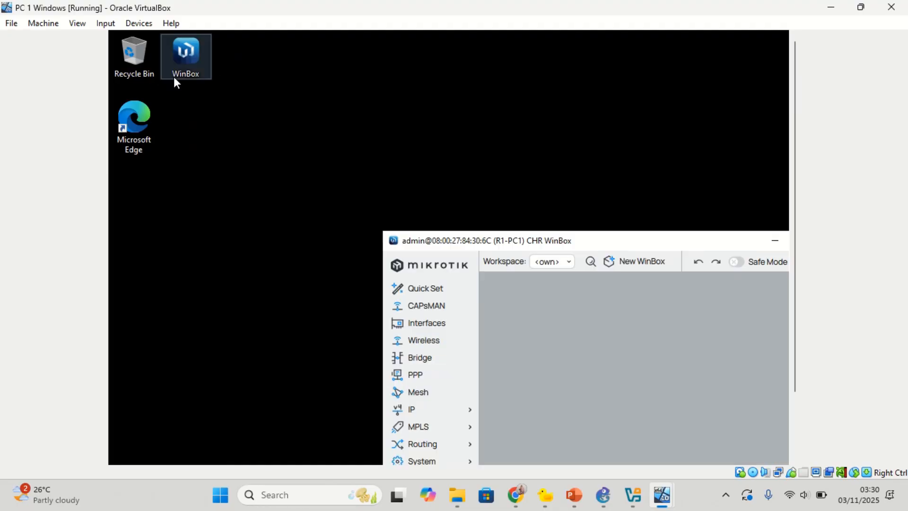
{"action": "left_click_drag", "start_coordinate": [612, 241], "coordinate": [439, 70]}
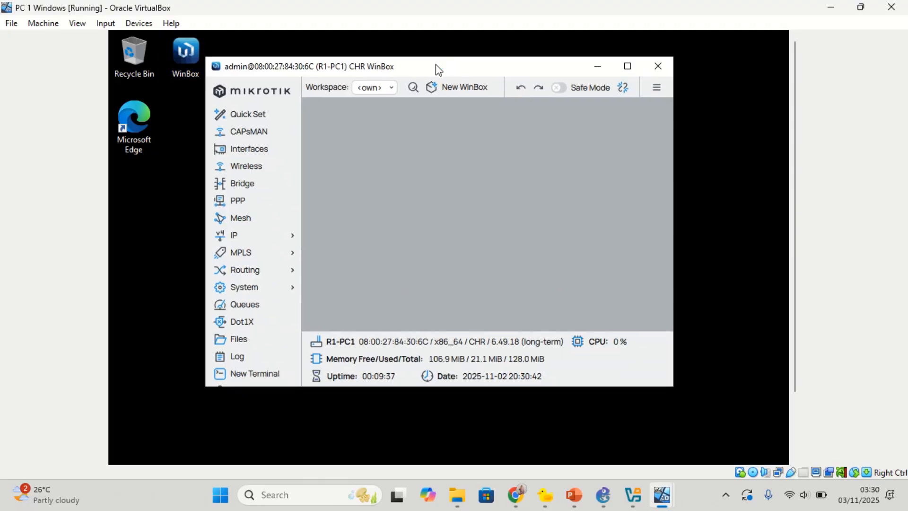
{"action": "left_click", "coordinate": [276, 236]}
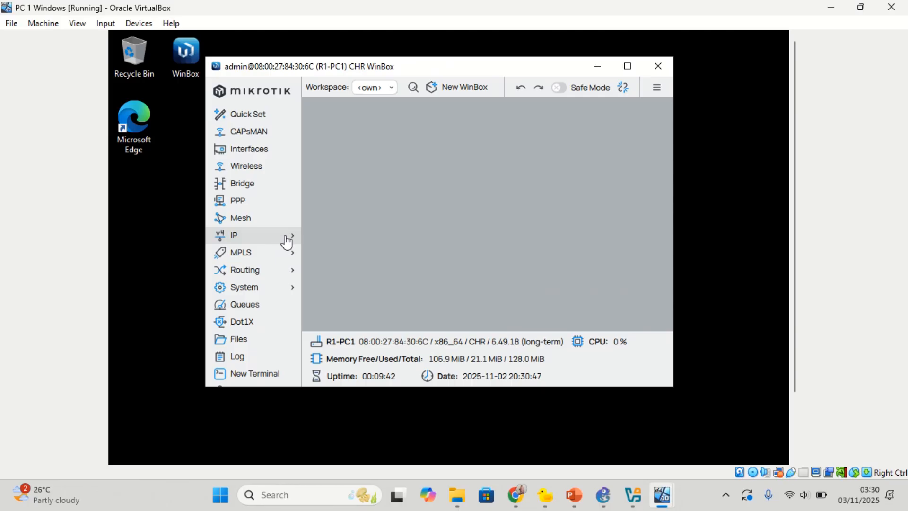
{"action": "left_click", "coordinate": [262, 289]}
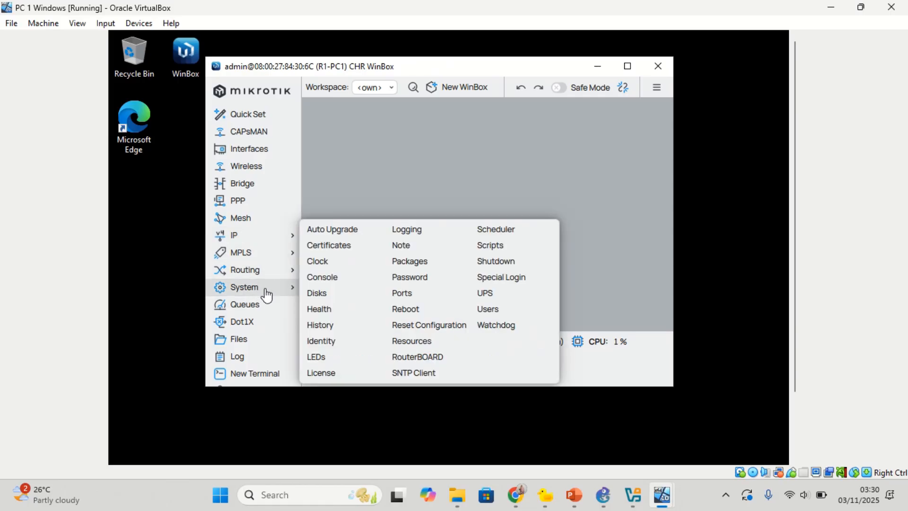
Step: Rename the router identity to R1-PC1-GNS3, then bring up R1's VirtualBox console
{"action": "left_click", "coordinate": [327, 341]}
{"action": "left_click", "coordinate": [414, 137]}
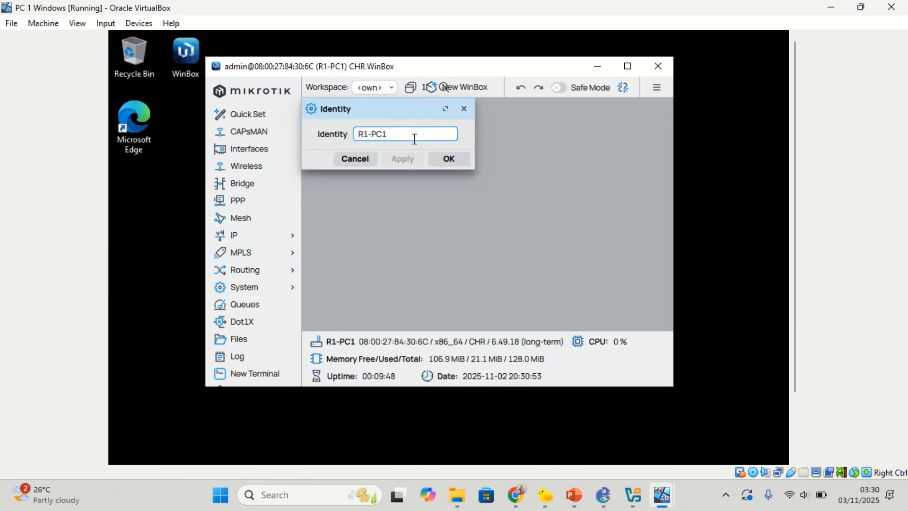
{"action": "type", "text": "-GNS3"}
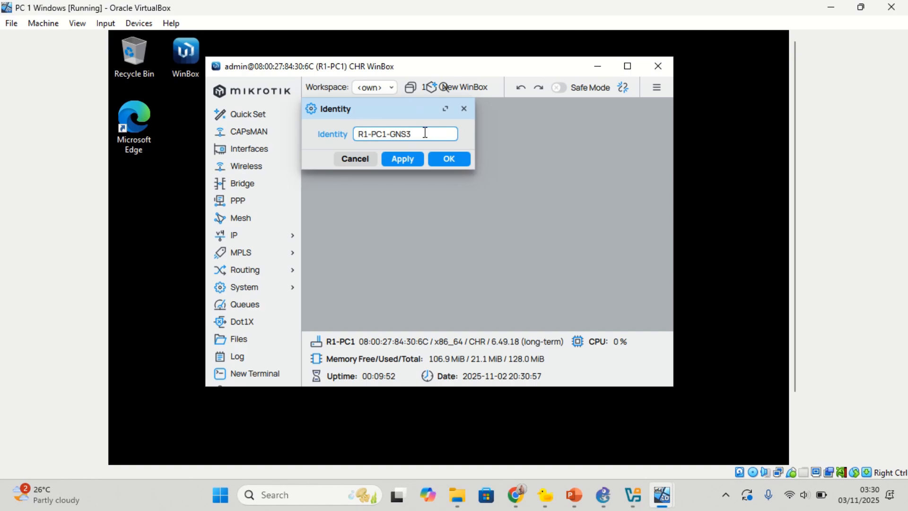
{"action": "left_click", "coordinate": [410, 160]}
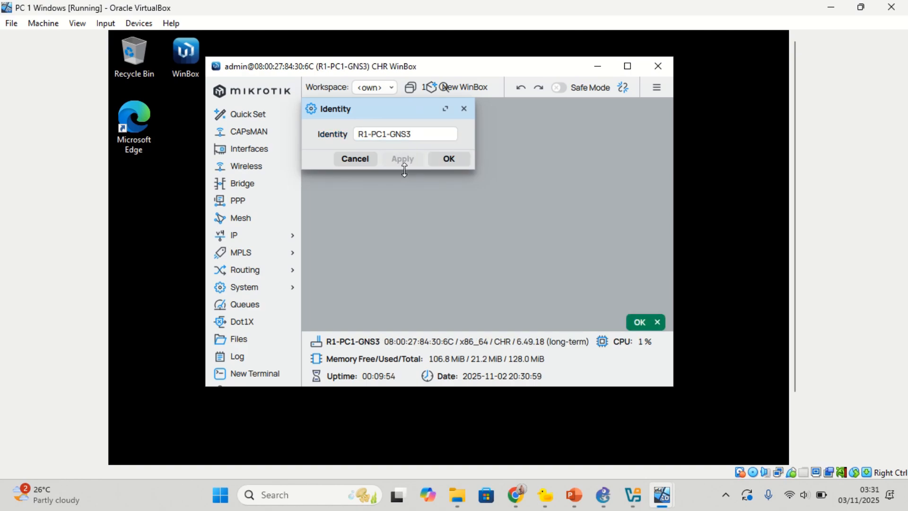
{"action": "left_click", "coordinate": [448, 160]}
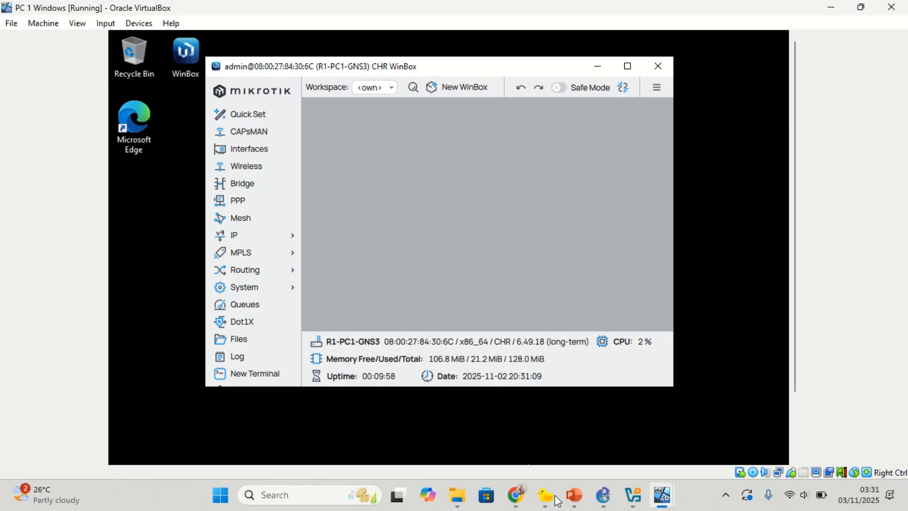
{"action": "left_click", "coordinate": [662, 495]}
{"action": "left_click", "coordinate": [700, 441]}
Step: Refresh R1's console prompt to show R1-PC1-GNS3, then return to the GNS3 lab
{"action": "key", "text": "Return"}
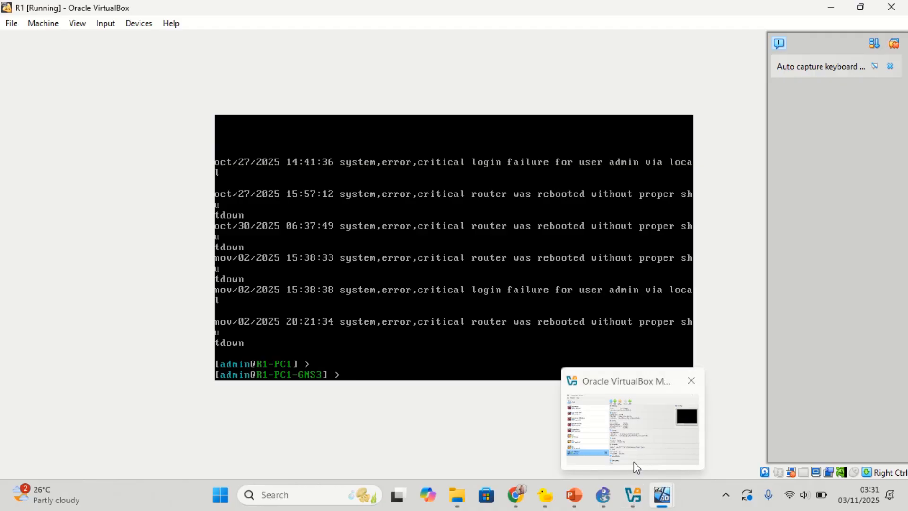
{"action": "left_click", "coordinate": [603, 495]}
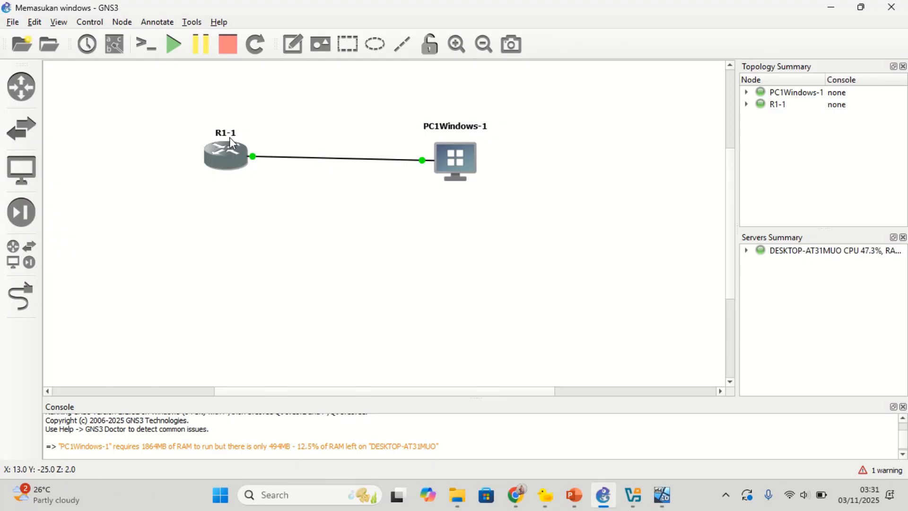
{"action": "mouse_move", "coordinate": [239, 152]}
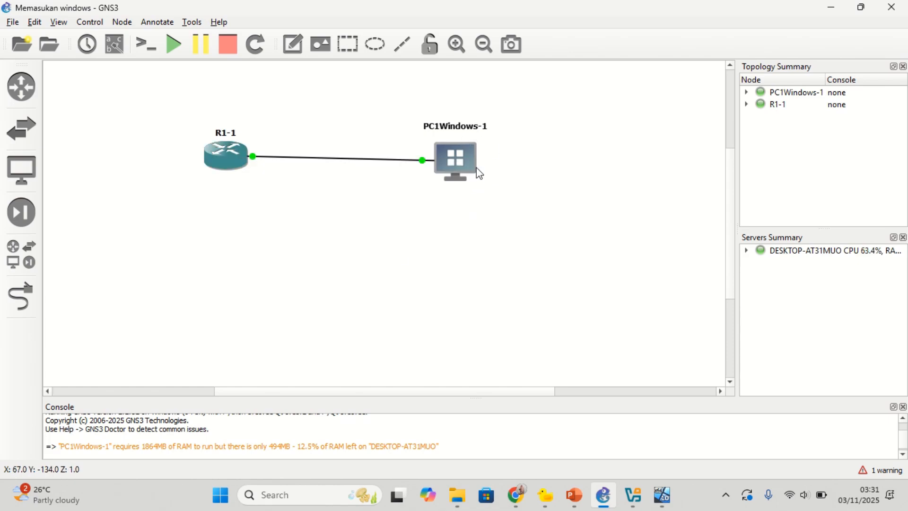
{"action": "mouse_move", "coordinate": [470, 169]}
{"action": "mouse_move", "coordinate": [439, 174]}
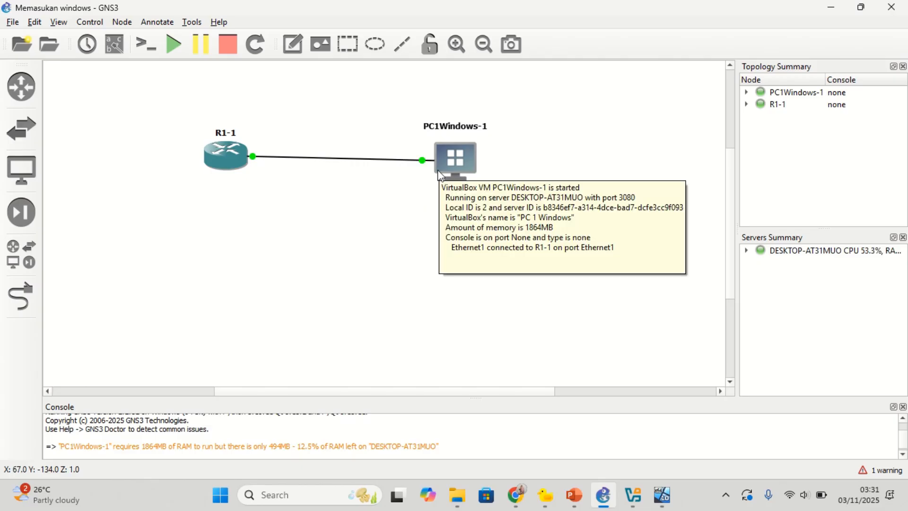